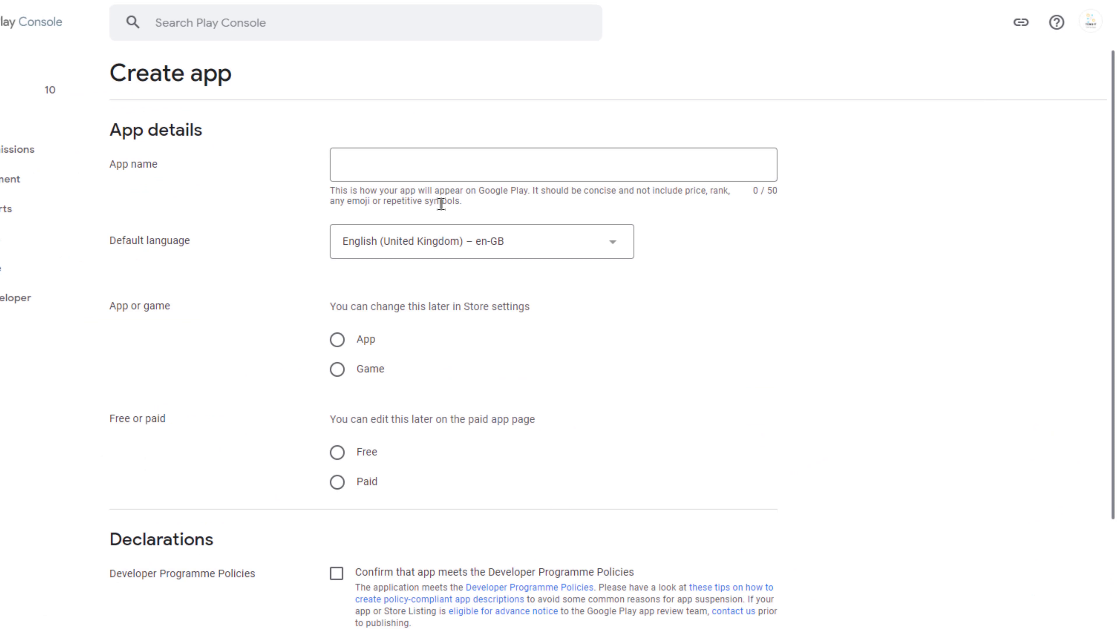
- Copy the app name from the open Notepad notes and enter "Game Booster - Lag & GFX Fixer" as the new app's name
click(419, 178)
key(alt+Tab)
click(617, 396)
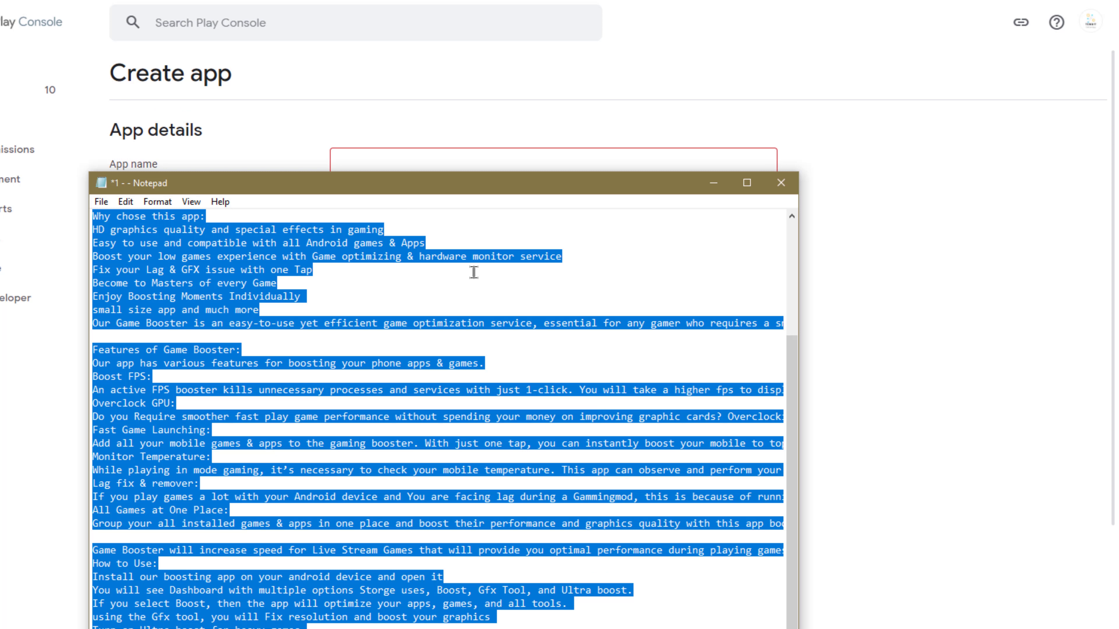
click(397, 217)
scroll(259, 247, up, 4)
drag(283, 244, 72, 245)
right_click(138, 247)
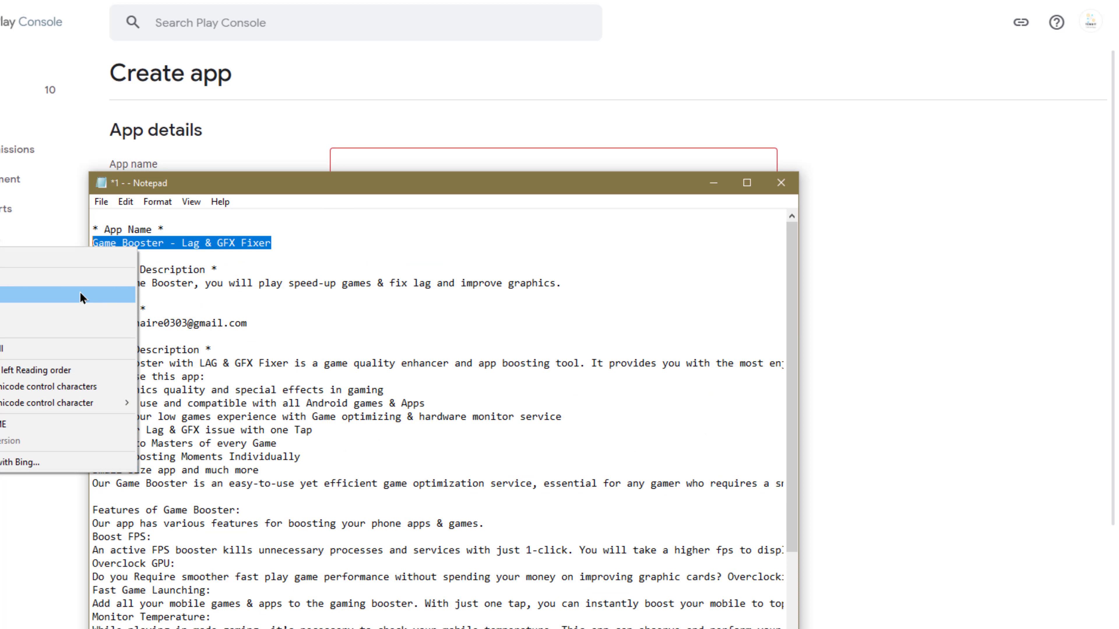
click(80, 293)
click(388, 169)
text(Game Booster - Lag & GFX Fixer)
- Classify it as a free App, accept the Developer Programme Policies and US export laws declarations, and create the app
click(352, 342)
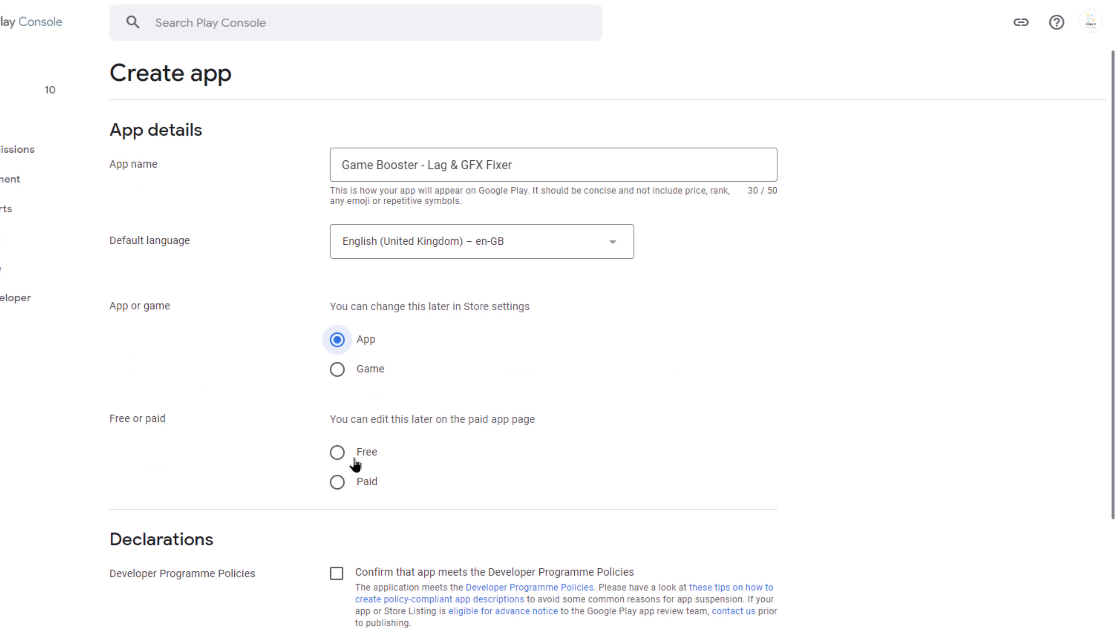
click(355, 454)
scroll(407, 460, down, 5)
click(336, 433)
click(336, 333)
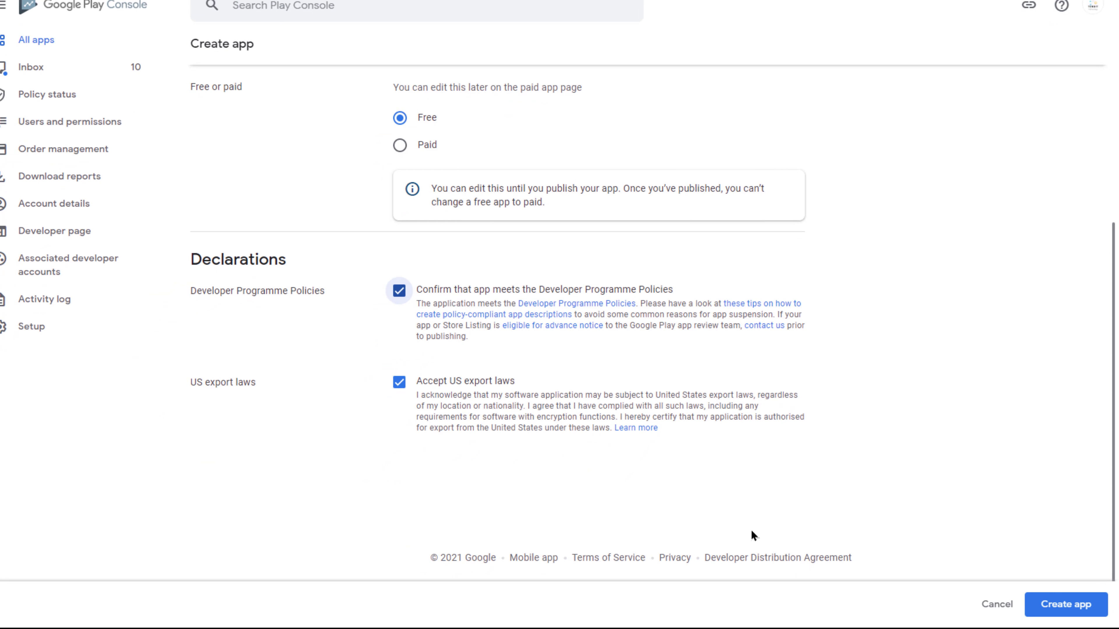
click(1048, 603)
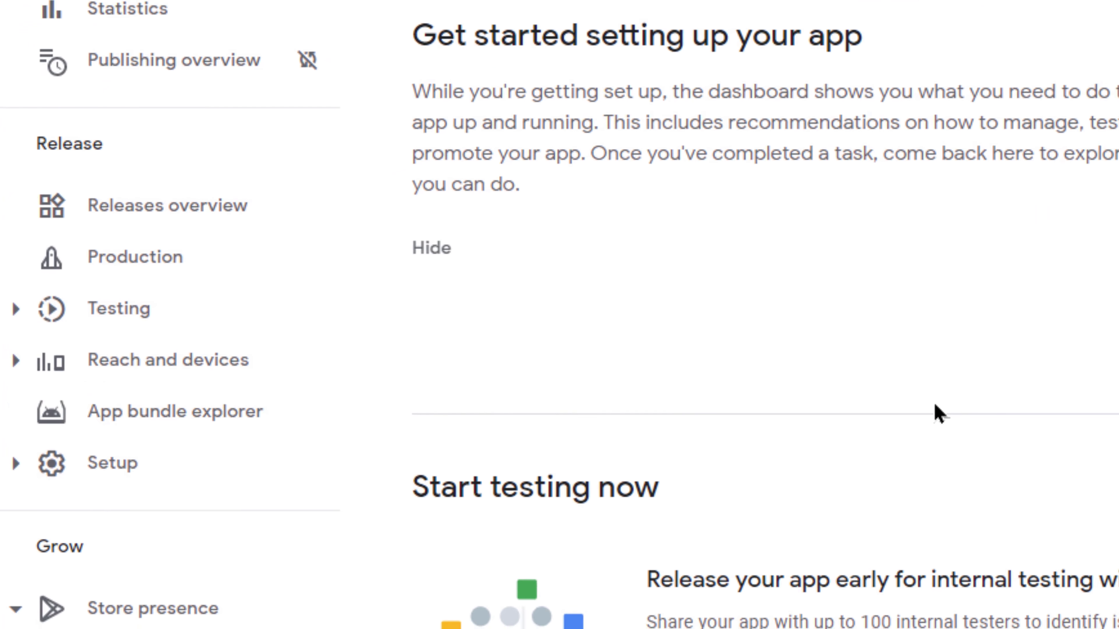
- In the app setup tasks, declare under App access that all functionality is available without special access and save
scroll(934, 407, down, 8)
scroll(921, 409, up, 3)
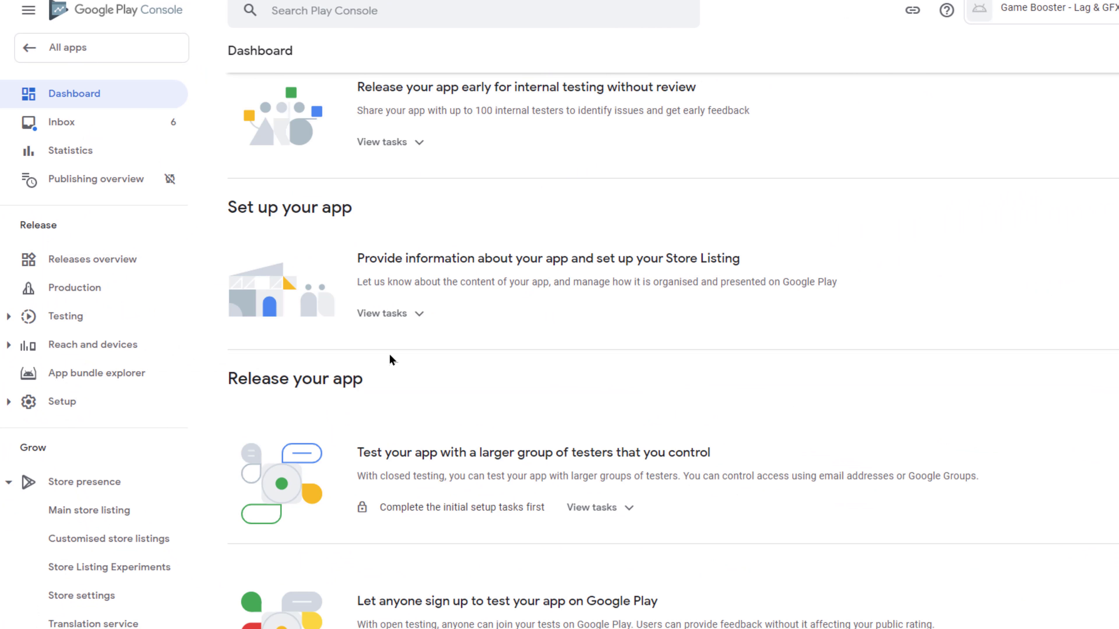
click(398, 318)
click(407, 362)
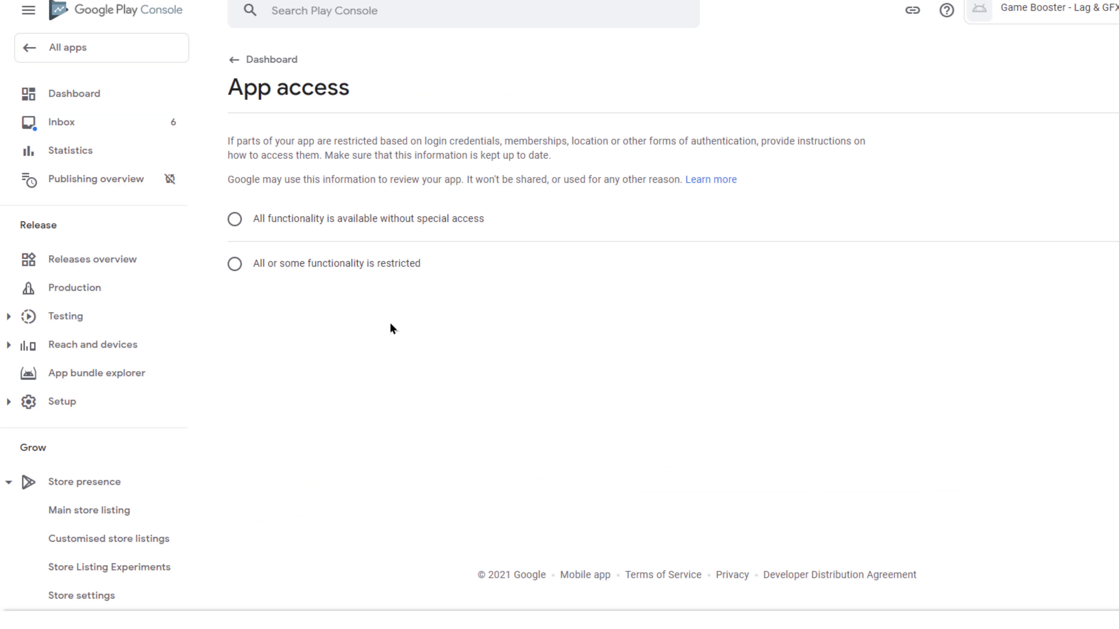
click(310, 234)
click(1099, 615)
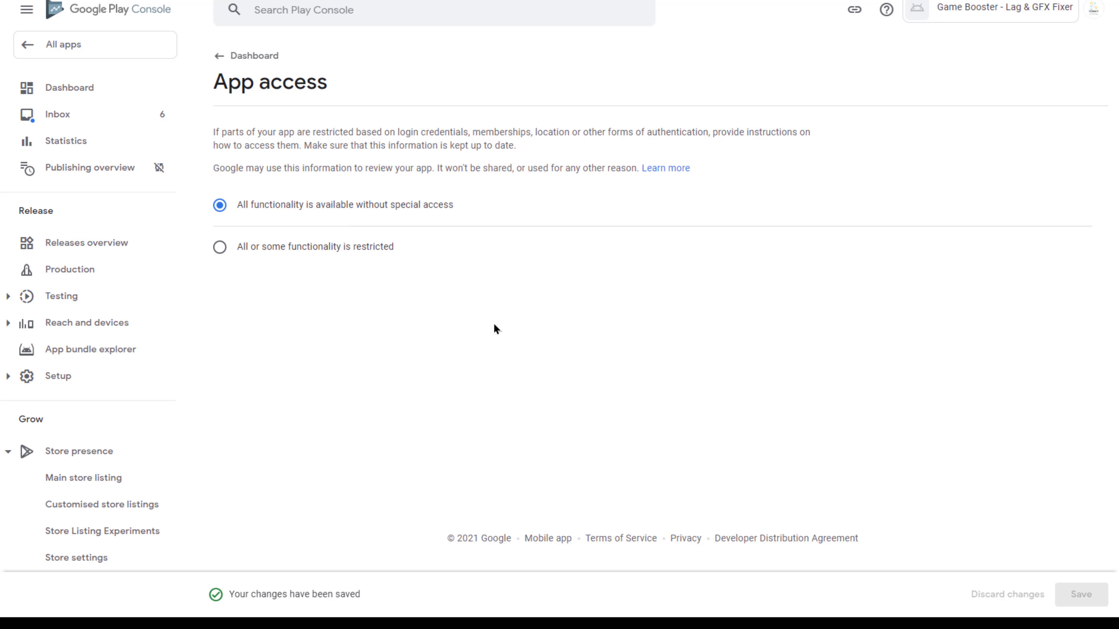
- Start the content rating questionnaire from the dashboard tasks with the Entertainment category
click(262, 55)
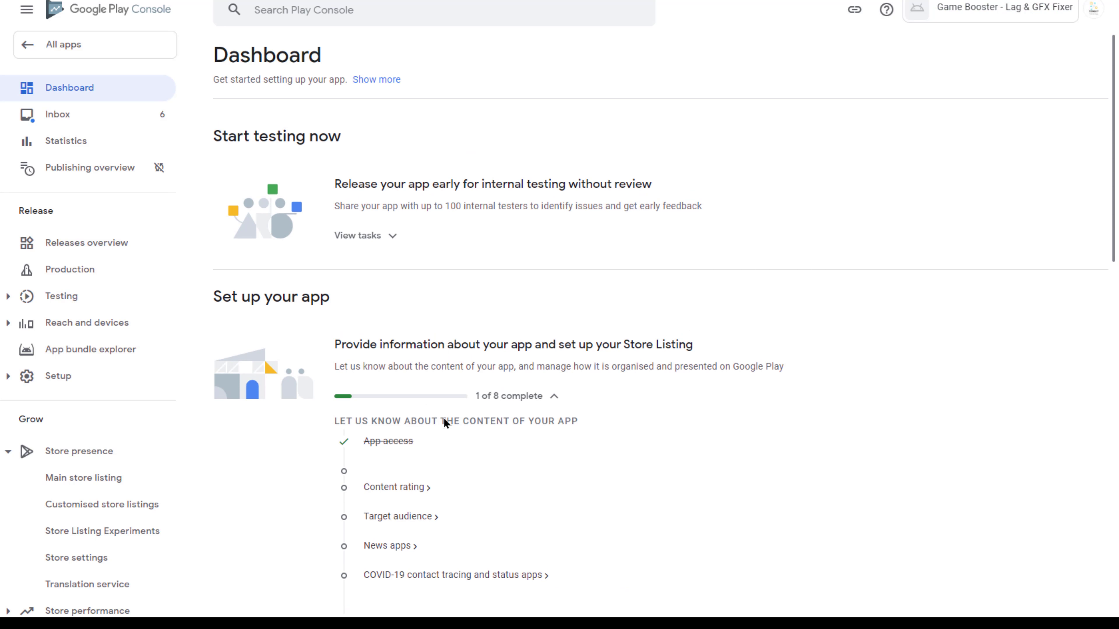
click(393, 490)
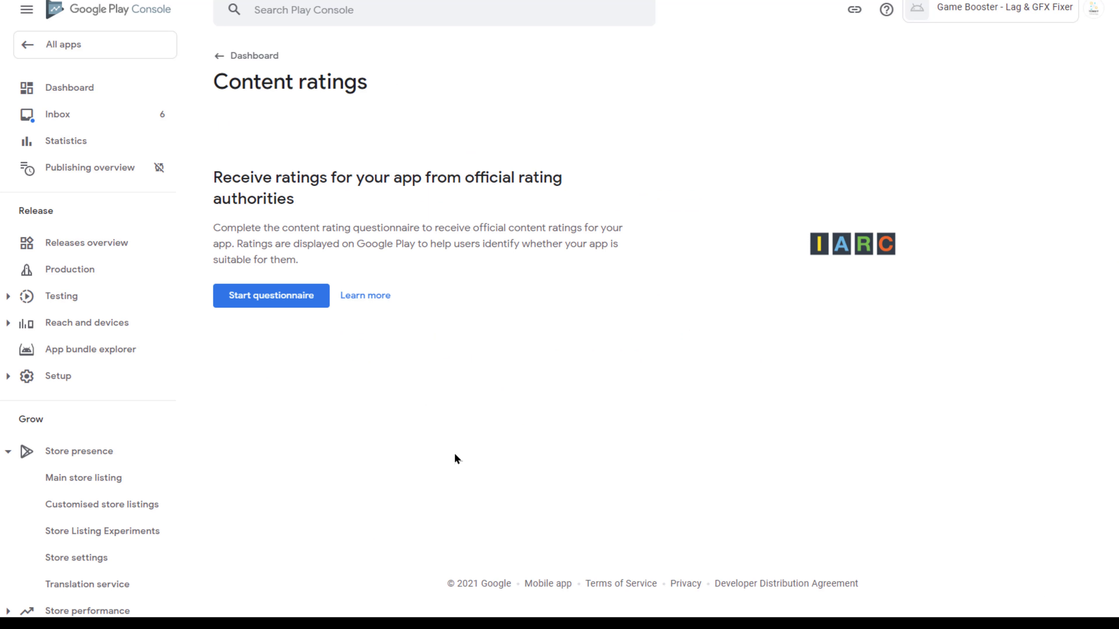
click(295, 295)
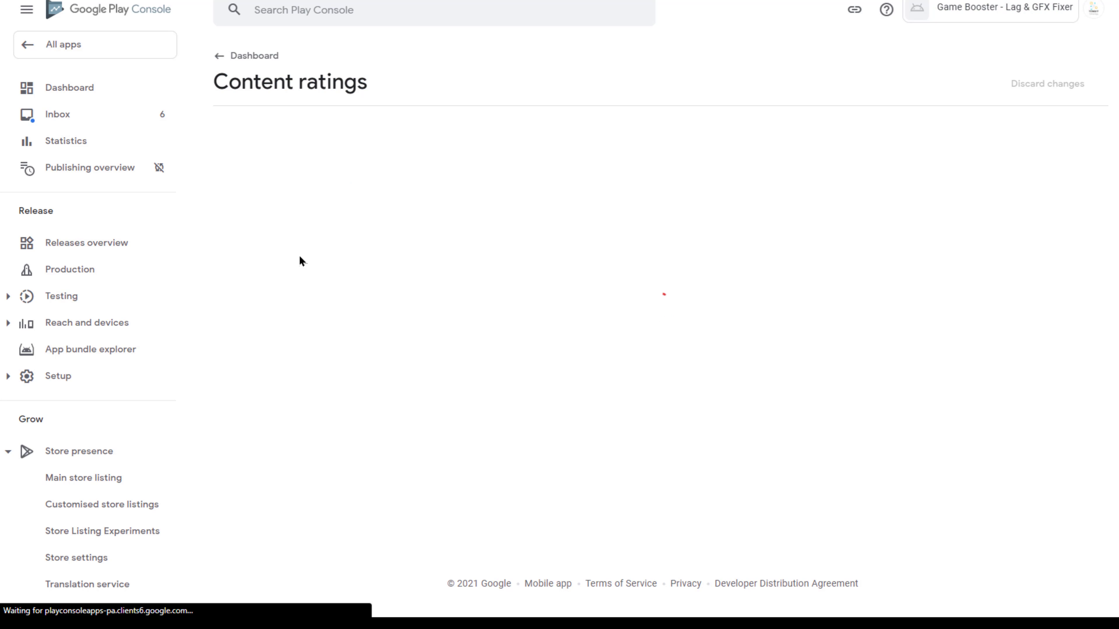
scroll(529, 422, down, 4)
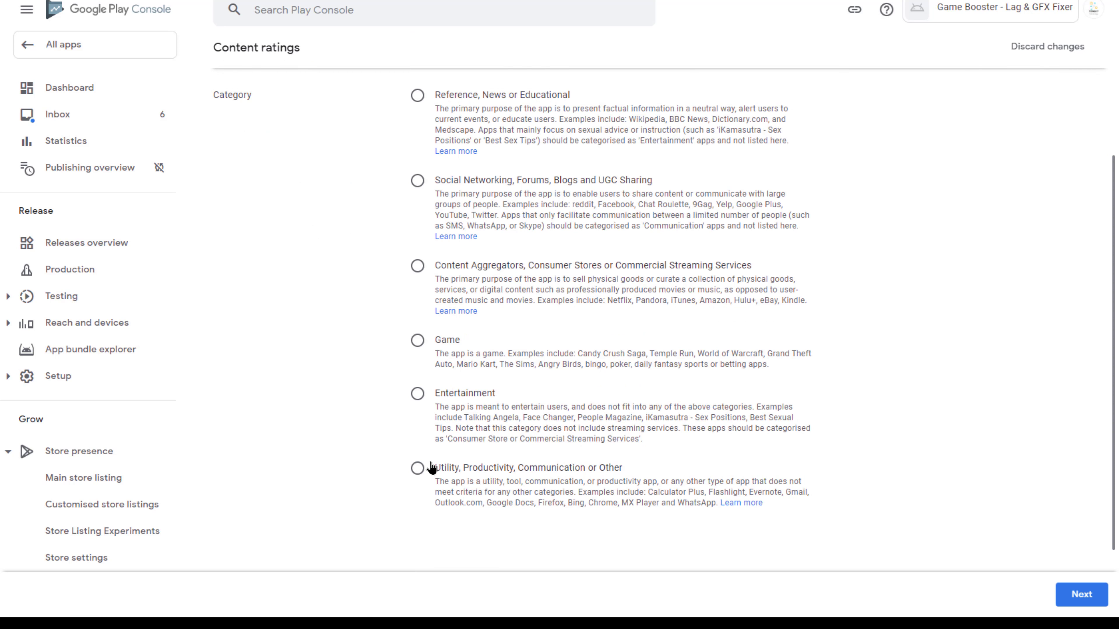
click(1070, 600)
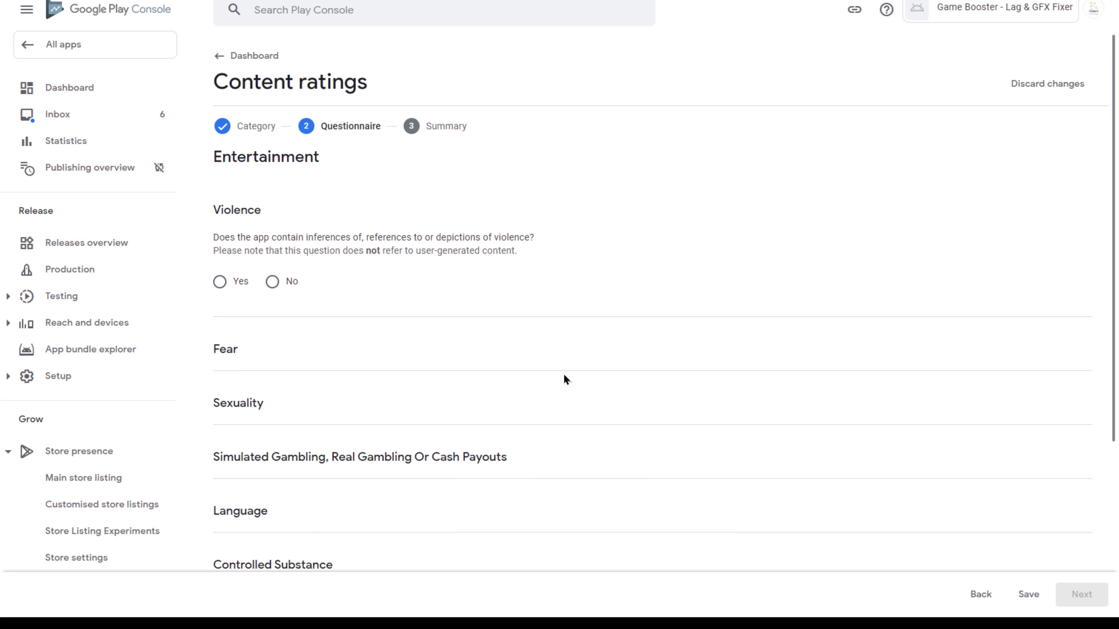
- Answer No to the Violence, Fear, Sexuality and Gambling questions in the content rating questionnaire
click(272, 282)
click(272, 419)
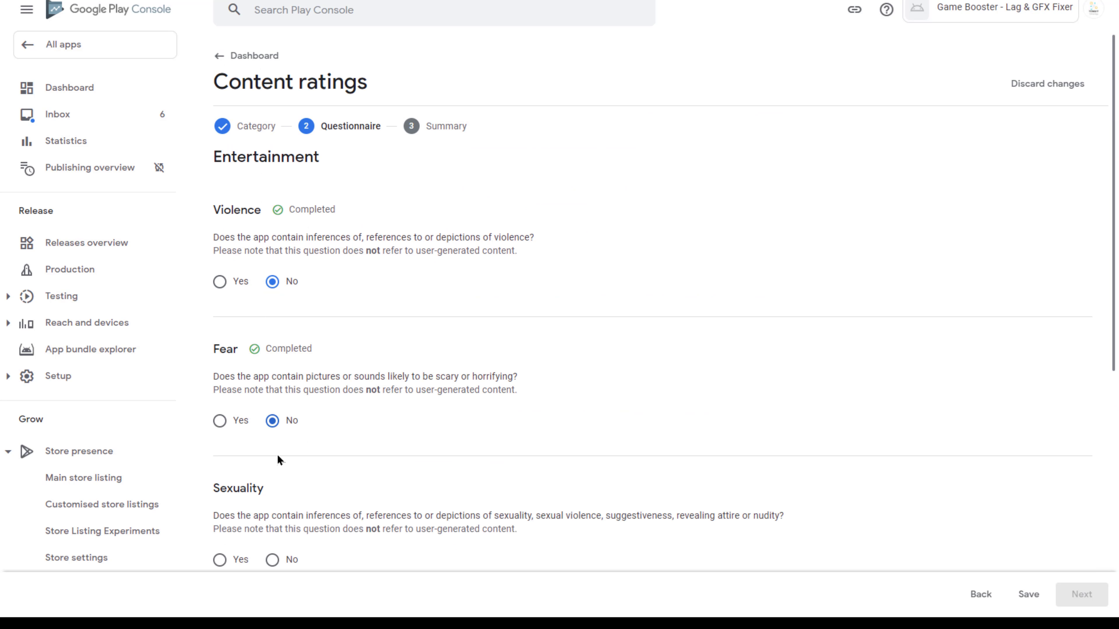
scroll(282, 423, down, 4)
click(272, 383)
click(291, 522)
scroll(327, 489, down, 4)
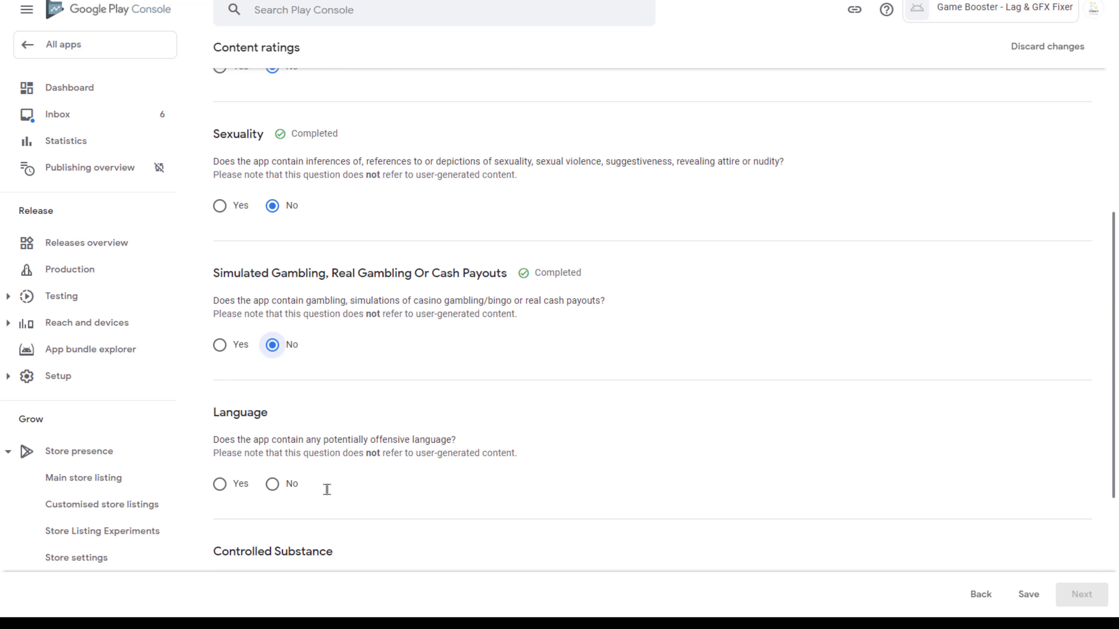
- Answer No to the Language, Controlled Substance and Crude Humour questions
click(295, 484)
scroll(321, 477, down, 4)
click(282, 449)
scroll(308, 471, down, 4)
click(273, 410)
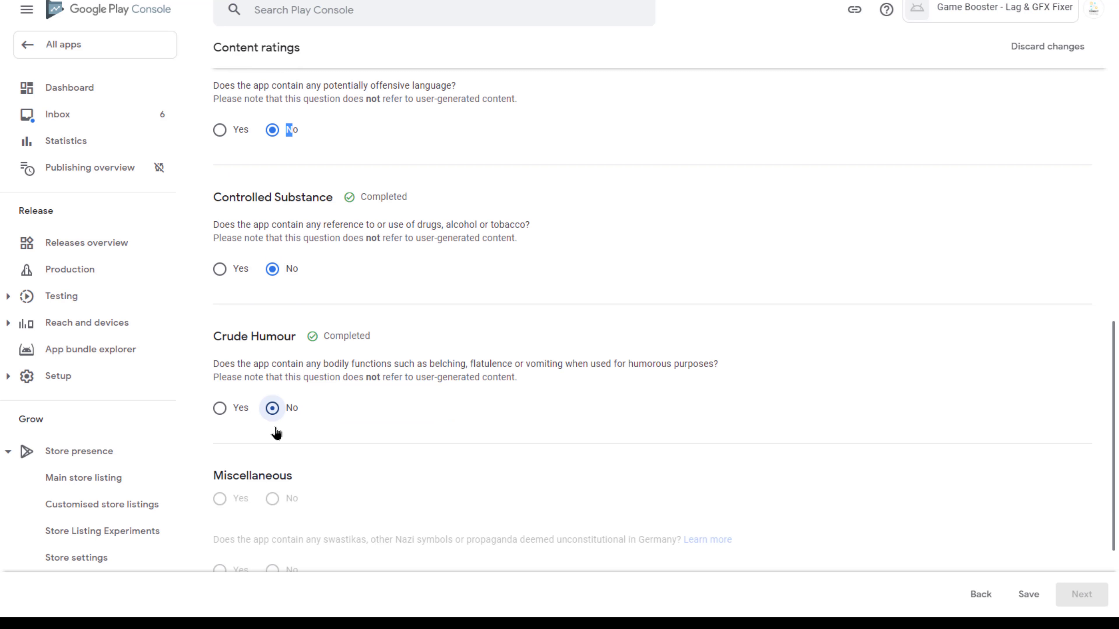
- Answer No to all Miscellaneous questions, then save and submit the content rating questionnaire
scroll(282, 489, down, 4)
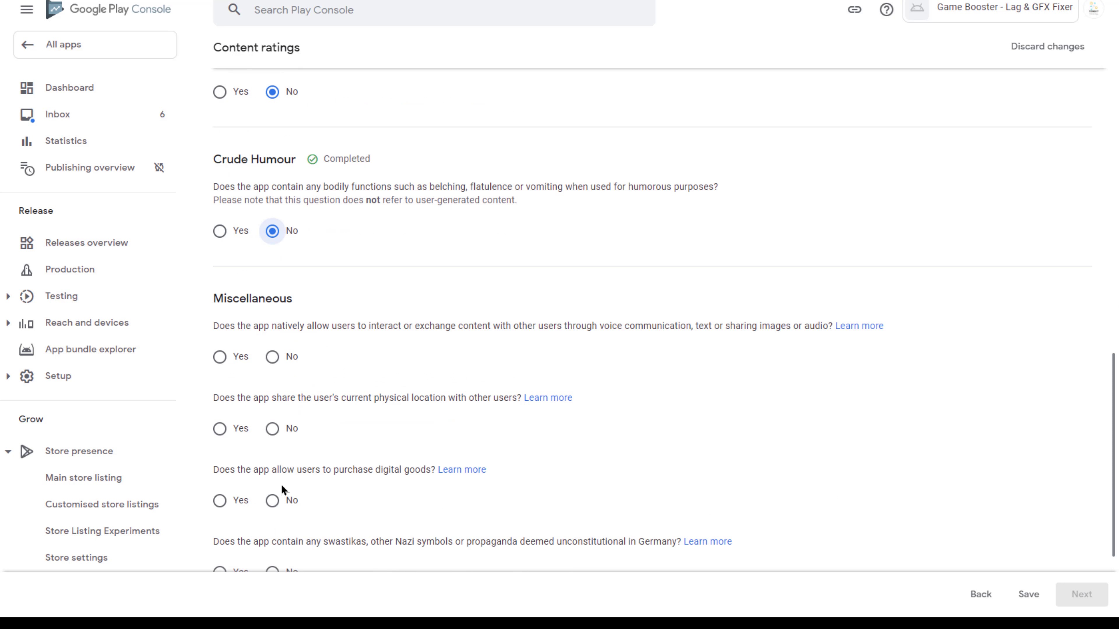
click(270, 502)
scroll(296, 447, down, 4)
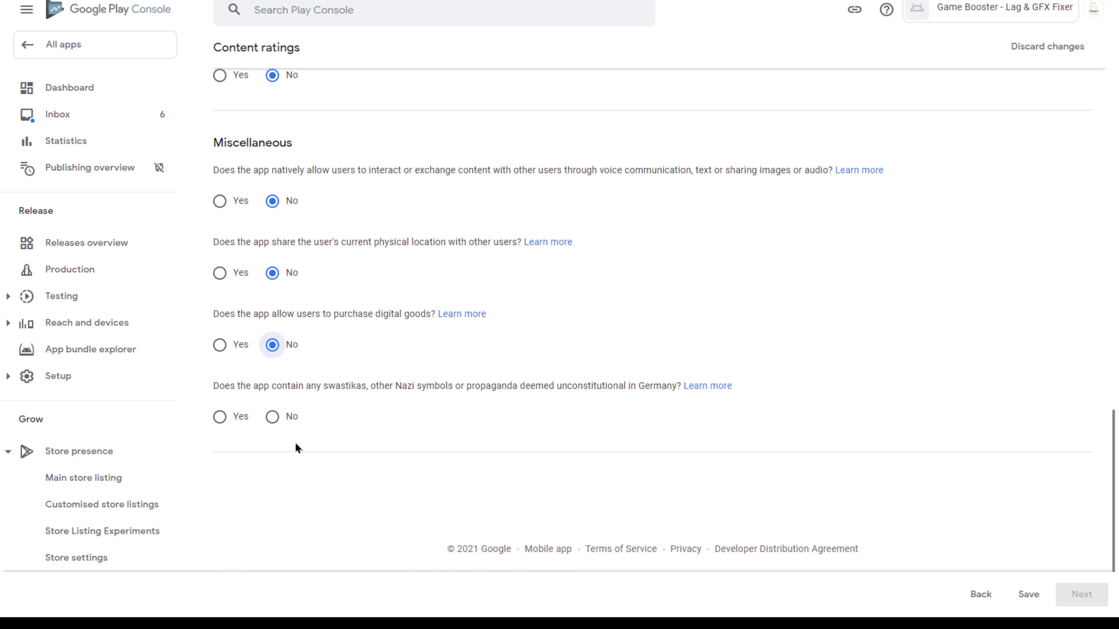
click(1030, 596)
click(1081, 593)
click(1073, 595)
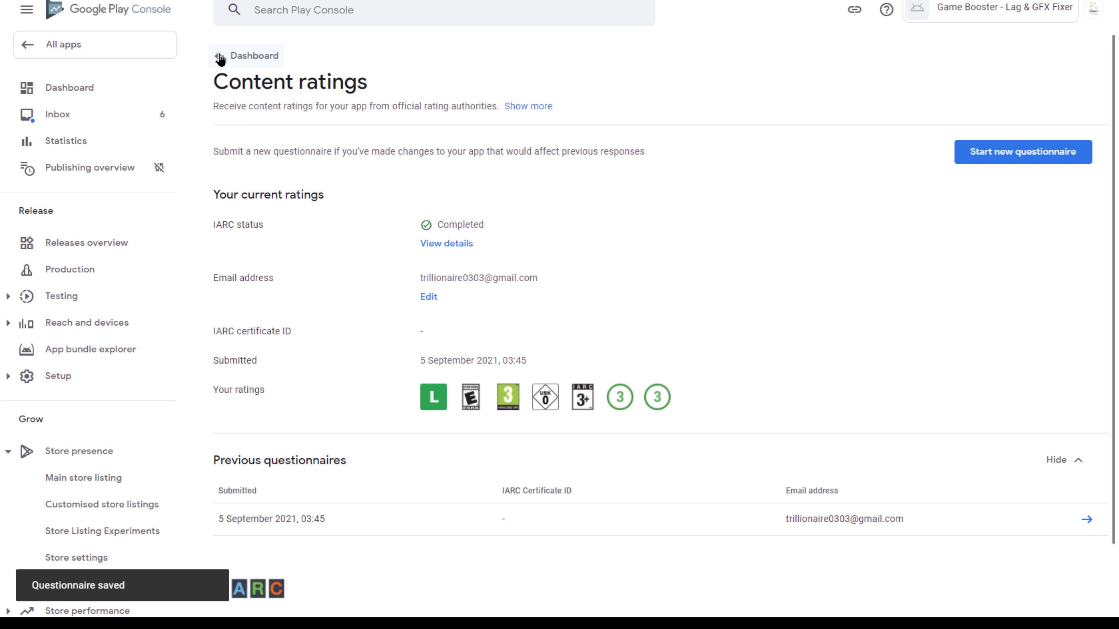
- Go through the Target audience task to the Ads section, declare that the app contains ads, and save
click(220, 56)
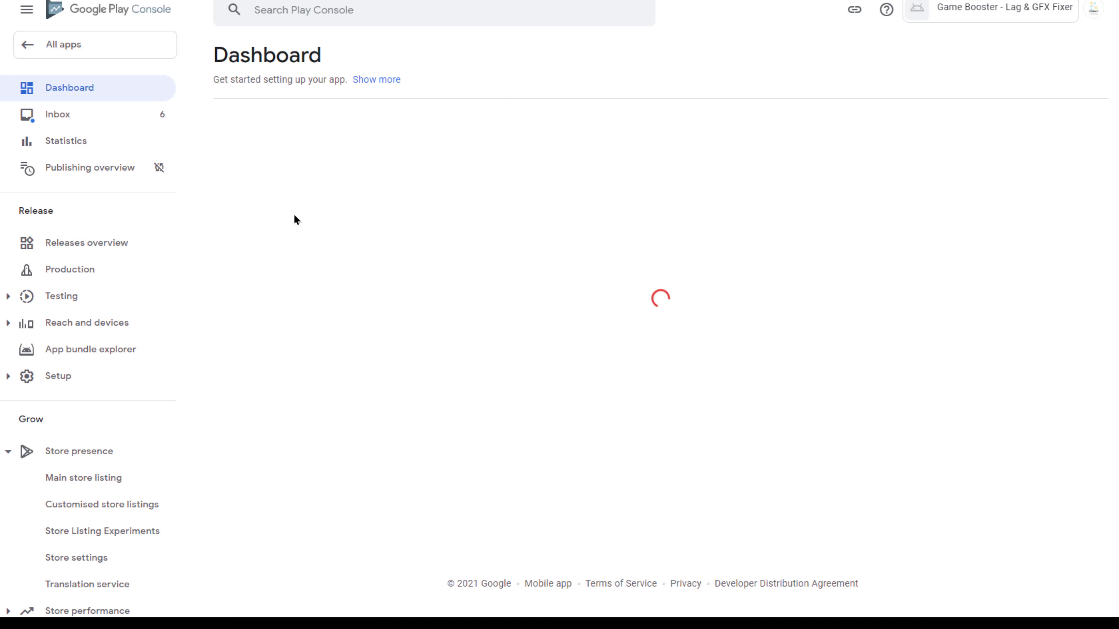
click(398, 342)
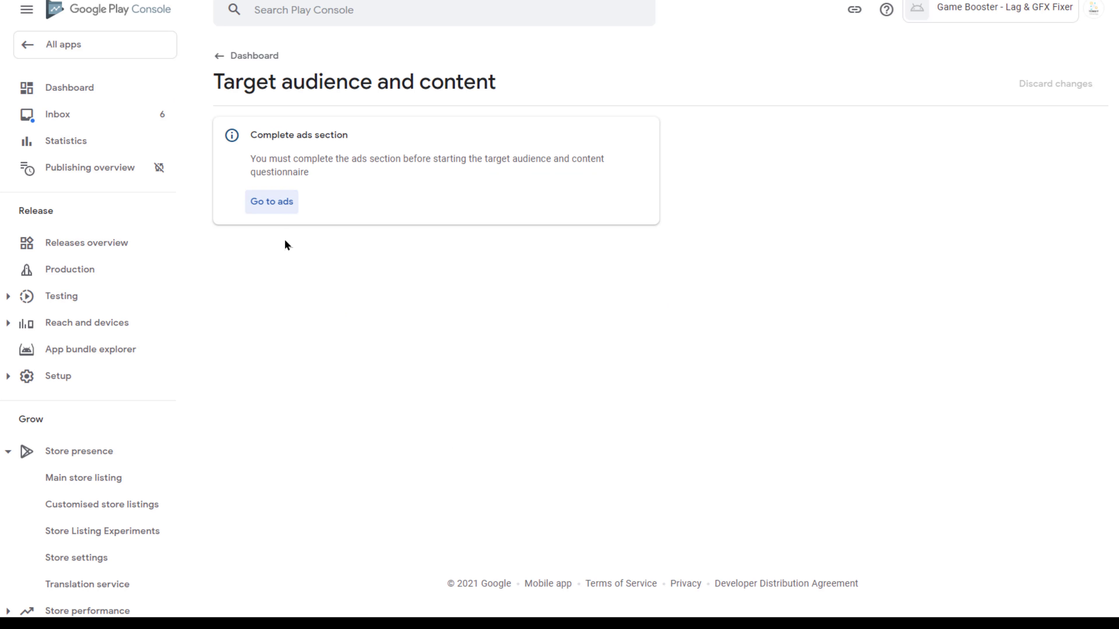
click(271, 201)
click(418, 250)
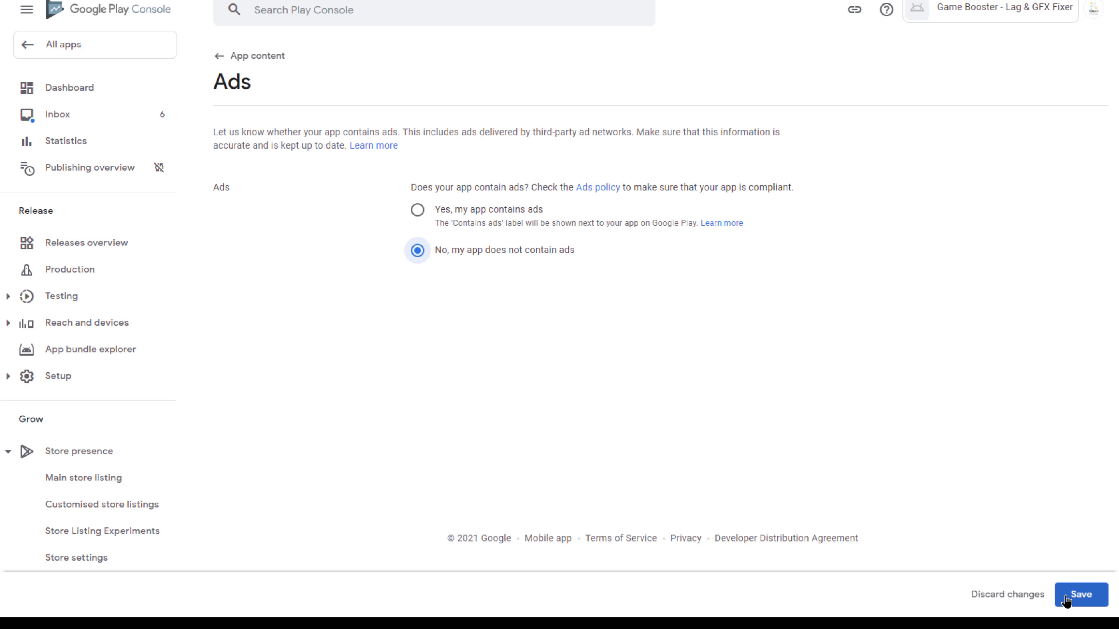
click(1066, 600)
click(456, 216)
click(1087, 600)
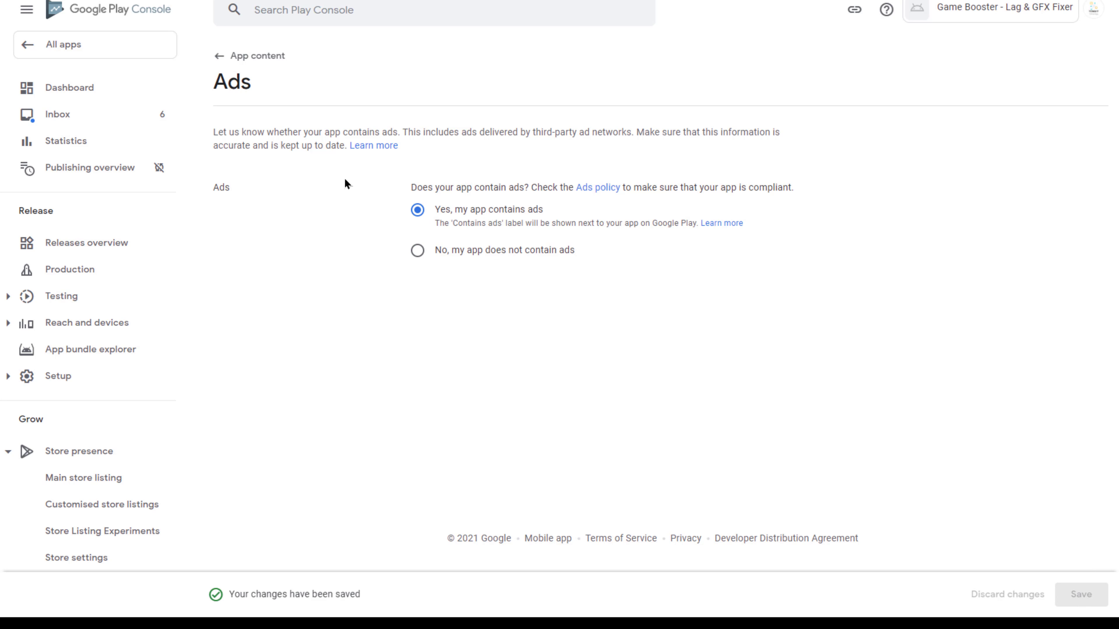
- In App content, declare that the app is not a publicly available COVID-19 contact tracing or status app and save
click(222, 57)
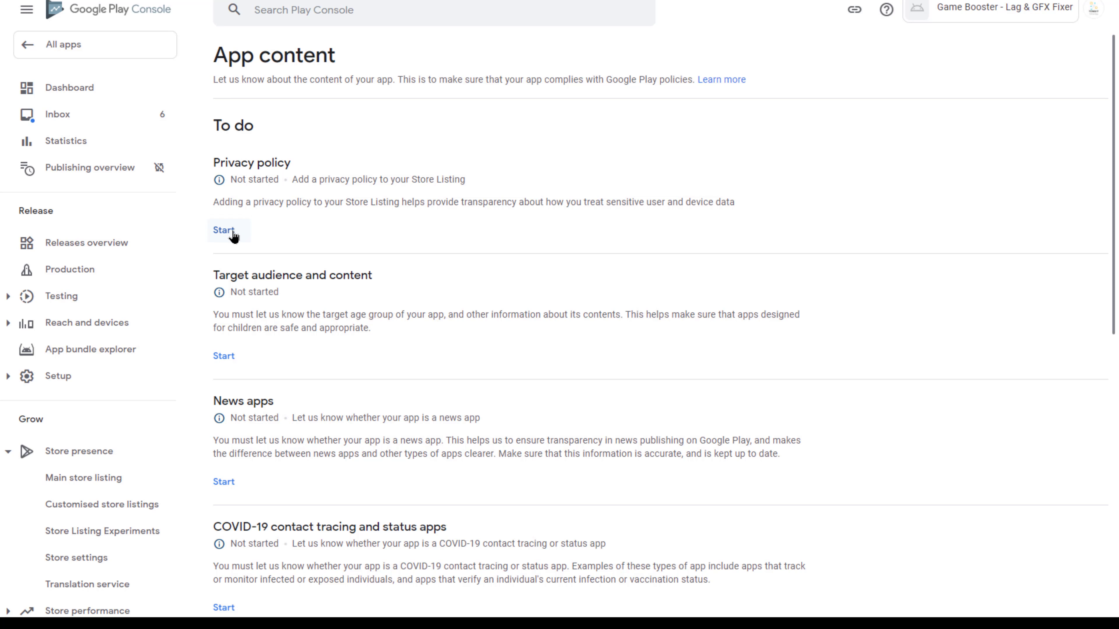
scroll(257, 316, down, 8)
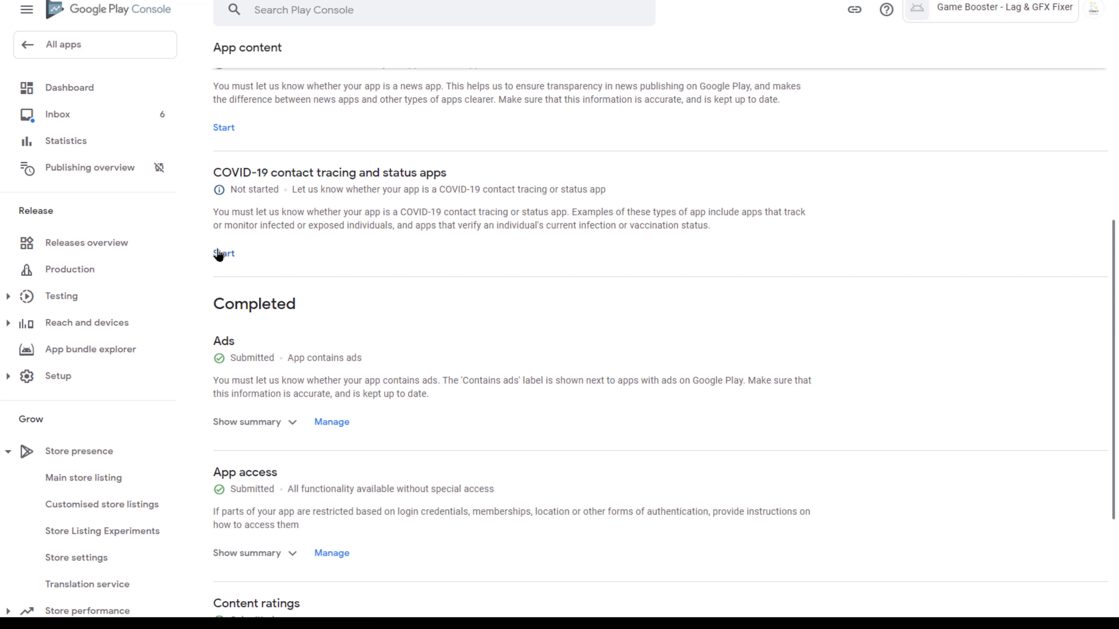
click(224, 255)
click(265, 257)
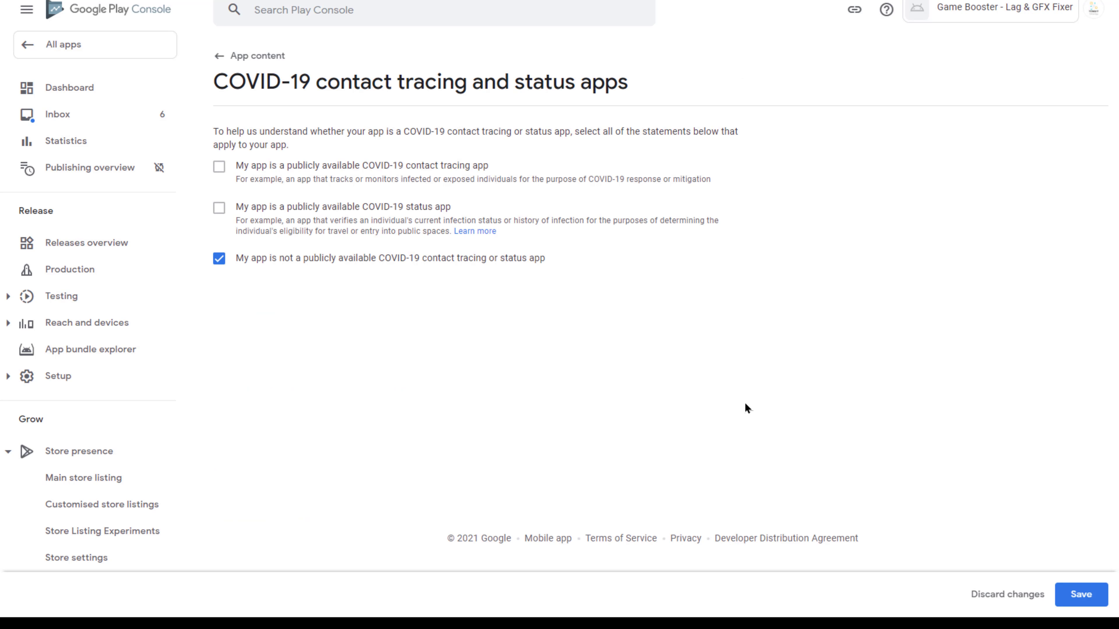
click(1085, 599)
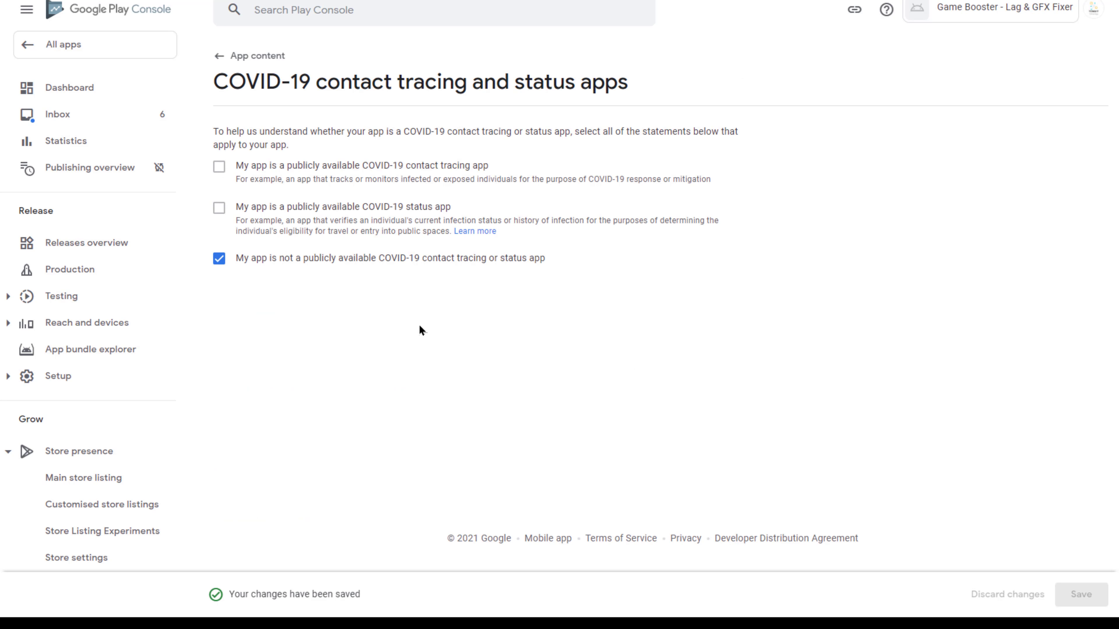
- Declare in the News apps section of App content that the app is not a news app and save
click(215, 56)
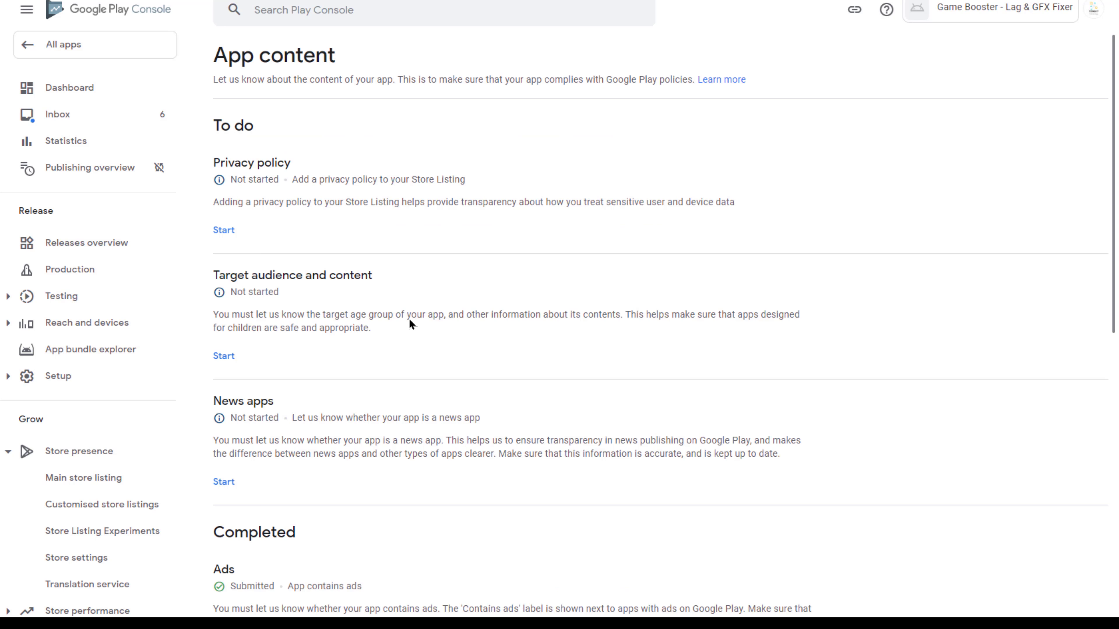
scroll(412, 325, down, 8)
scroll(253, 264, up, 7)
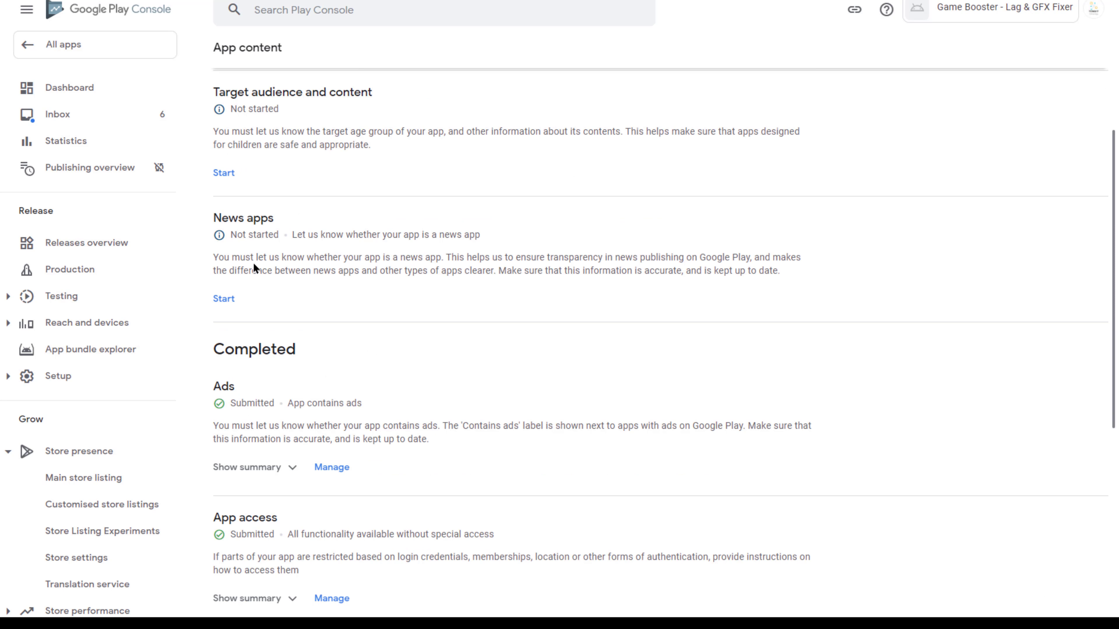
scroll(231, 300, up, 4)
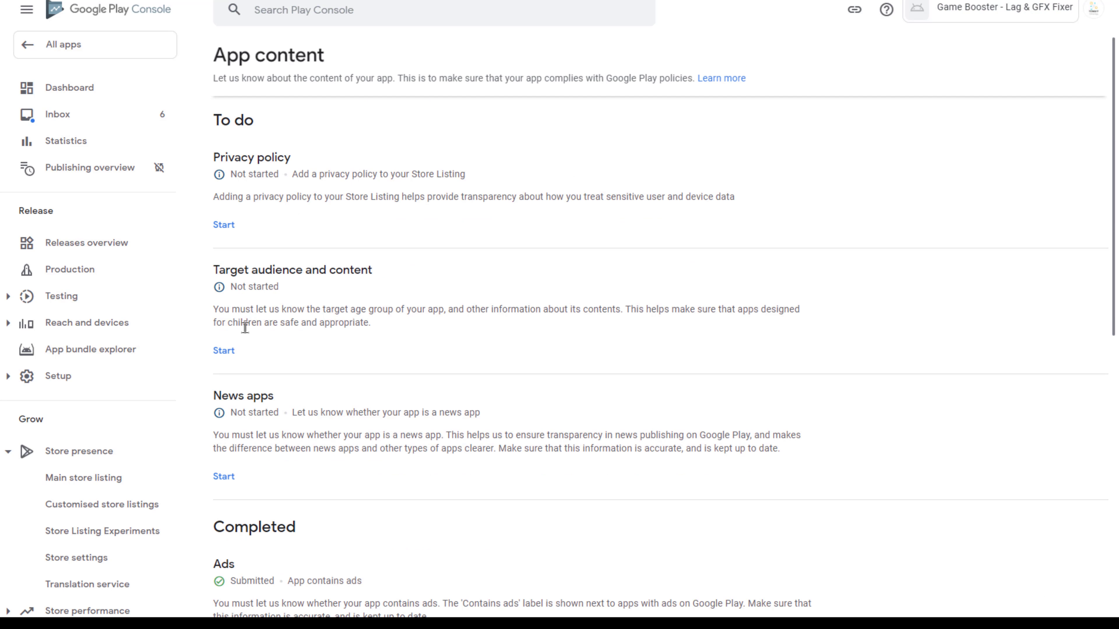
click(223, 477)
click(417, 185)
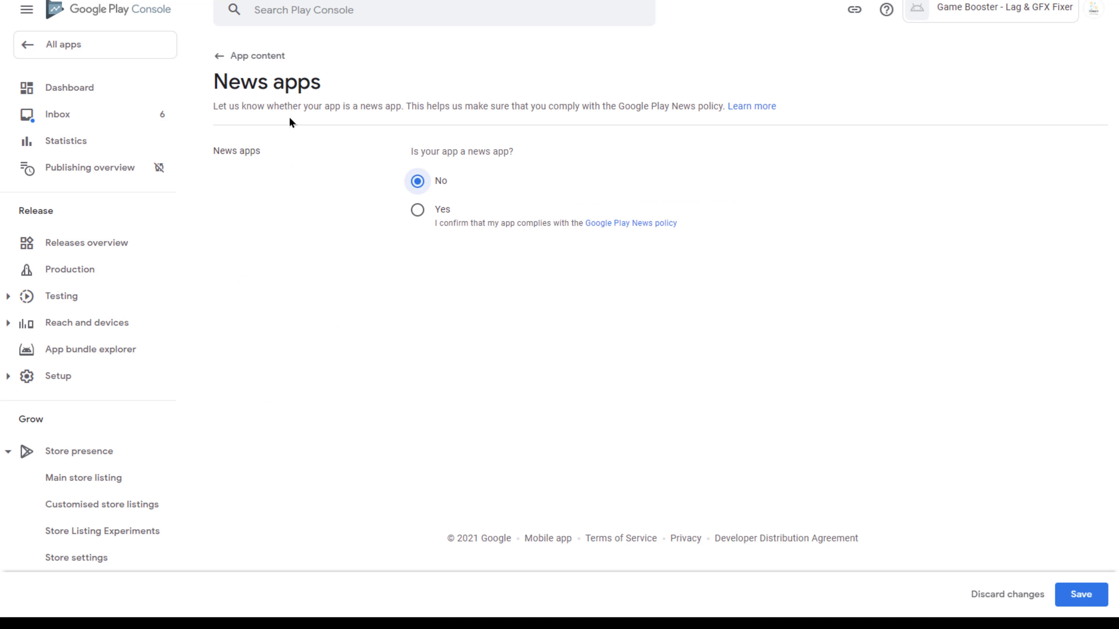
click(1079, 595)
- In App content, set the target age group to 18 and over, answer No to unintentionally appealing to children, and save the declaration
click(238, 55)
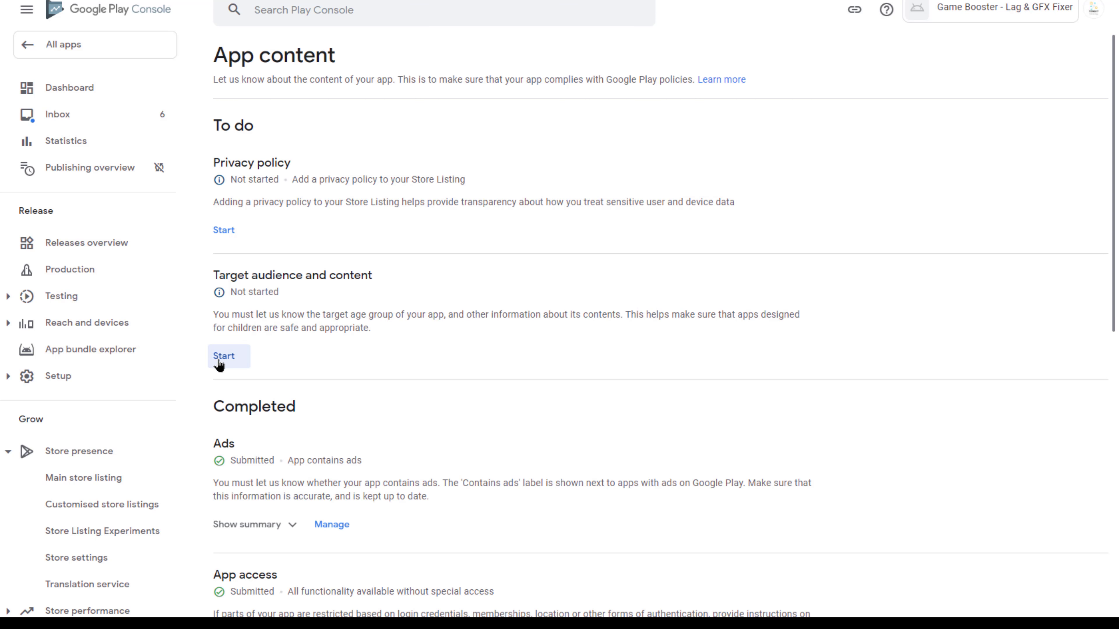
click(223, 357)
scroll(420, 397, down, 2)
click(416, 419)
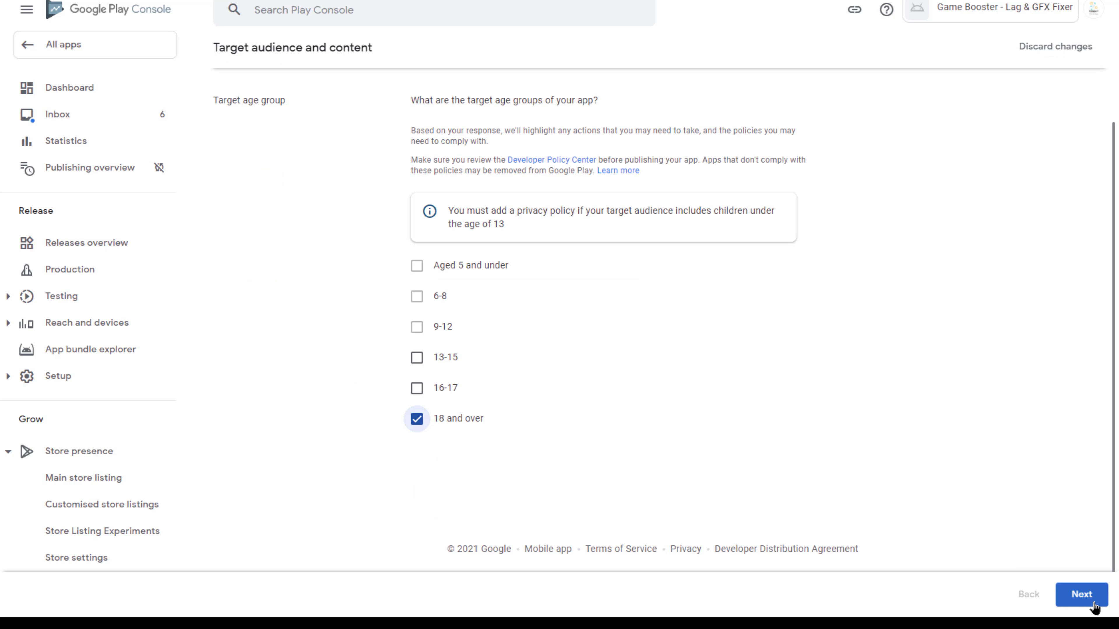
click(1082, 595)
click(417, 423)
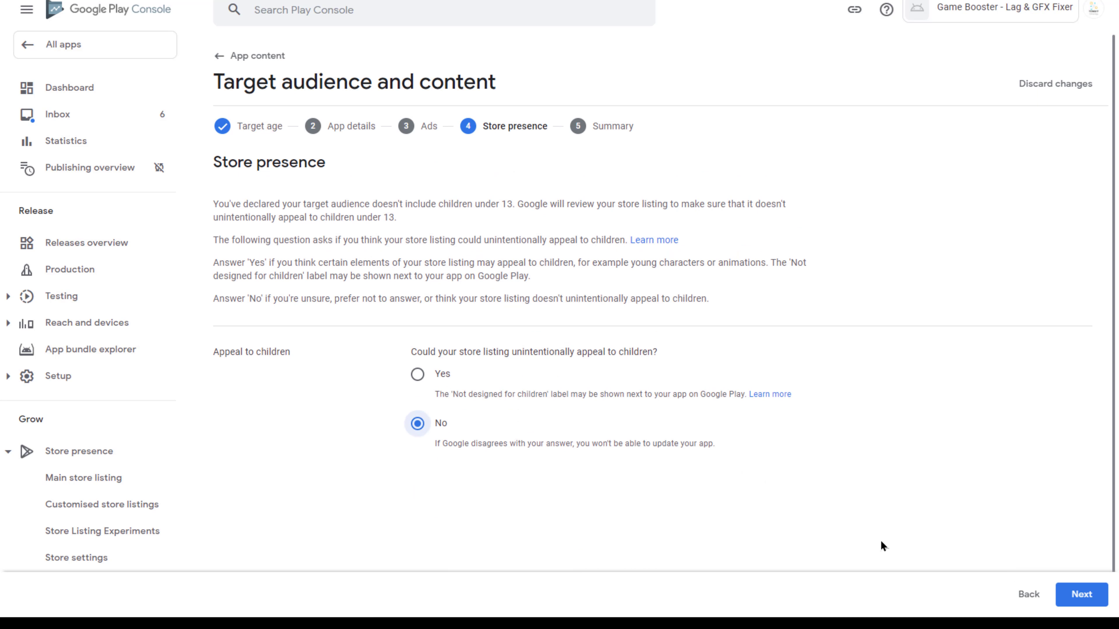
click(1072, 593)
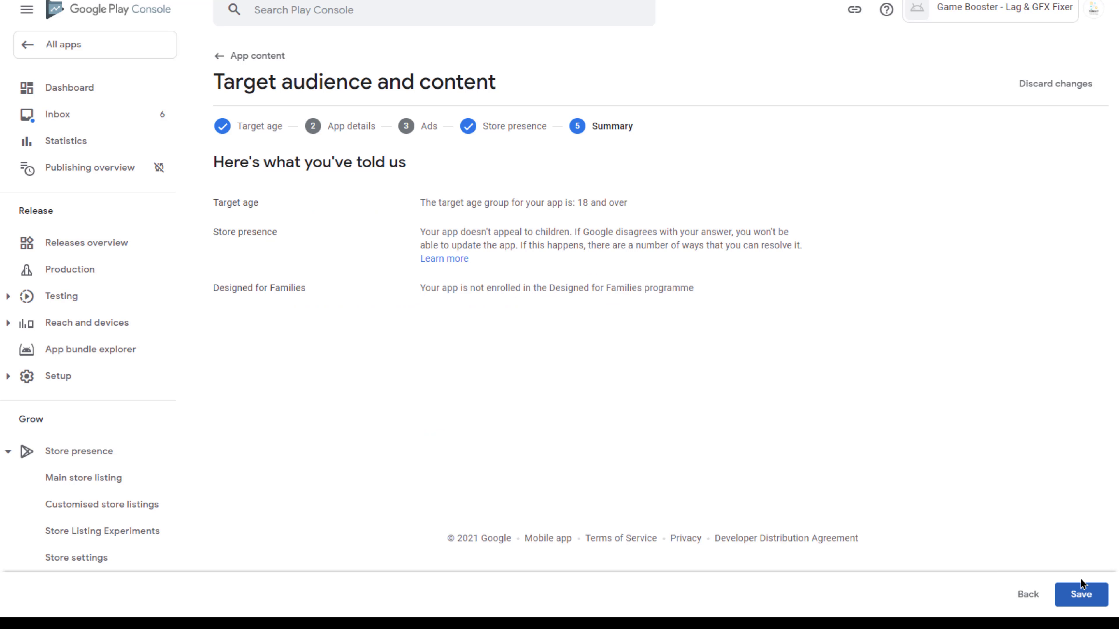
click(1082, 595)
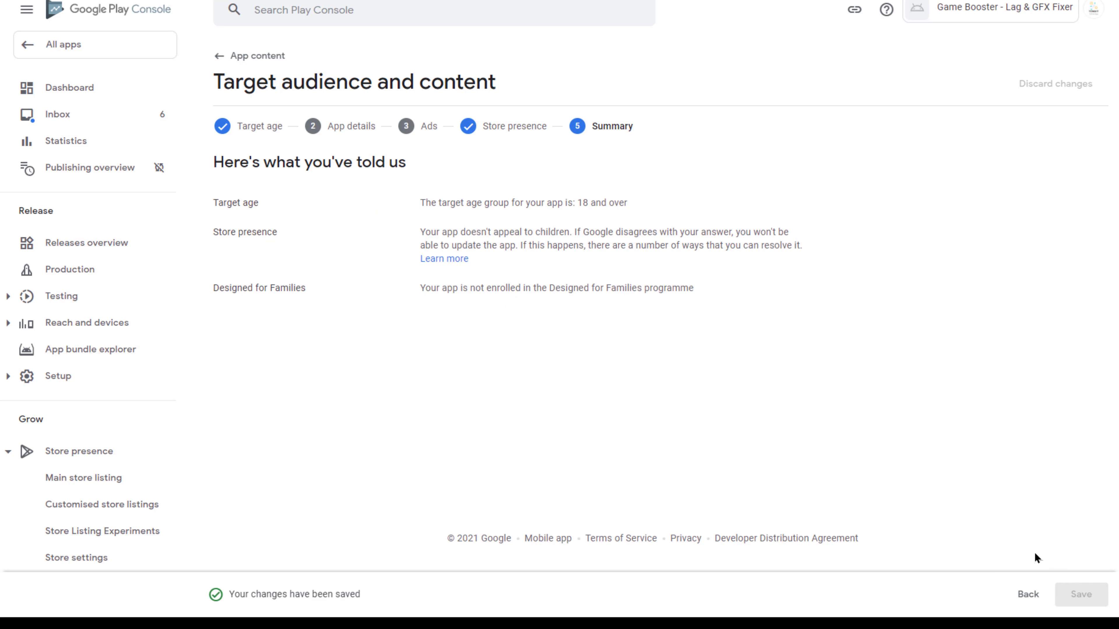
- Review the App content overview, then reopen the draft Game Booster - Lag & GFX Fixer app from the list of all apps
click(228, 66)
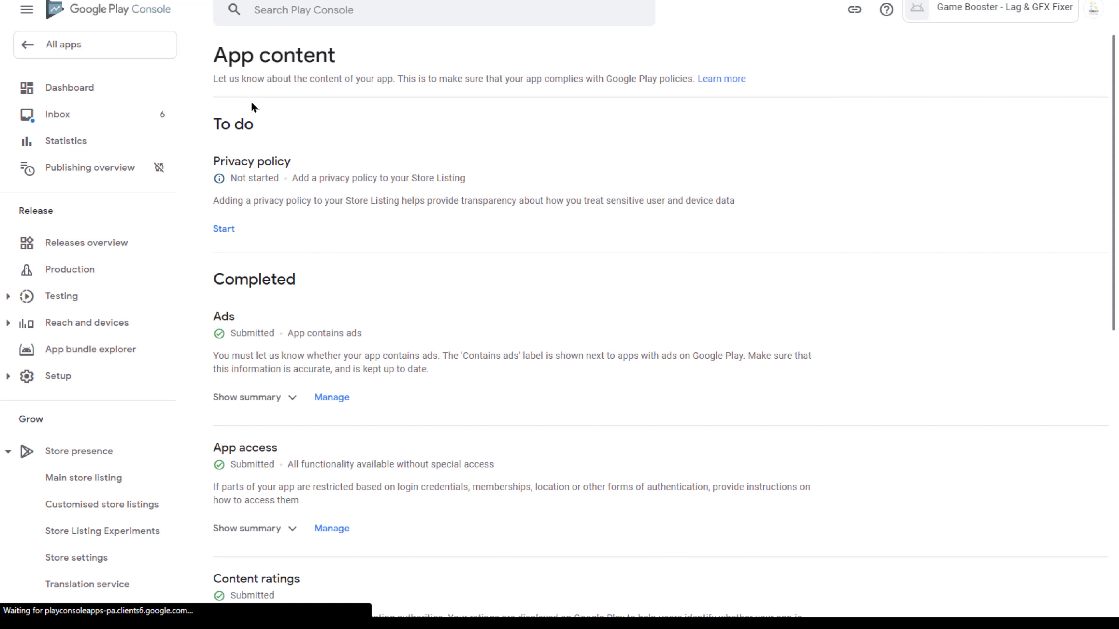
scroll(282, 310, down, 10)
scroll(287, 315, up, 15)
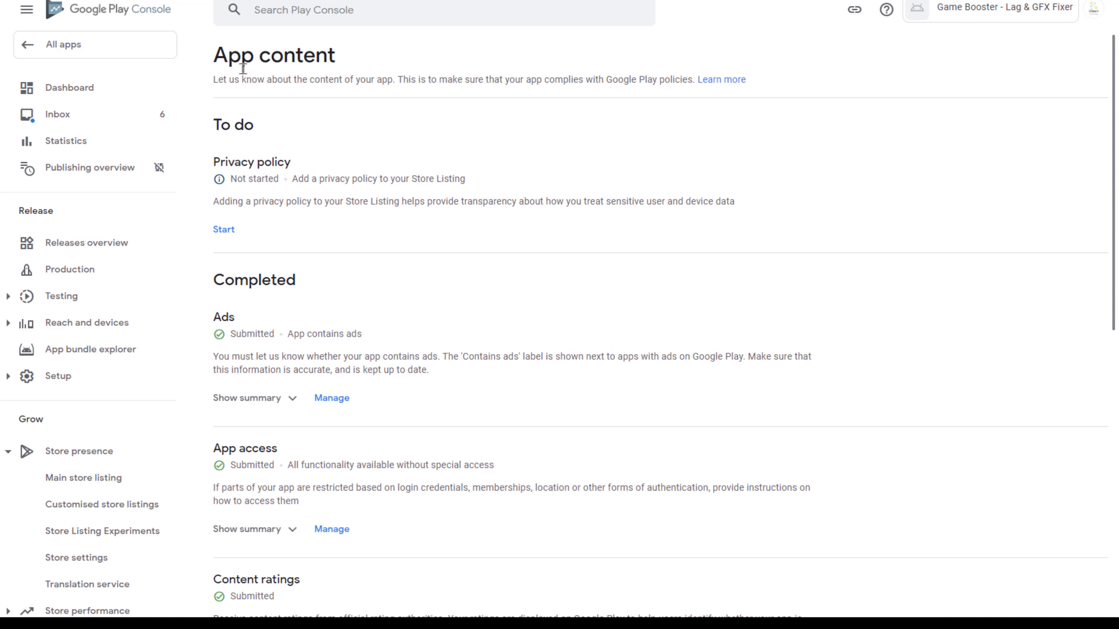
click(51, 44)
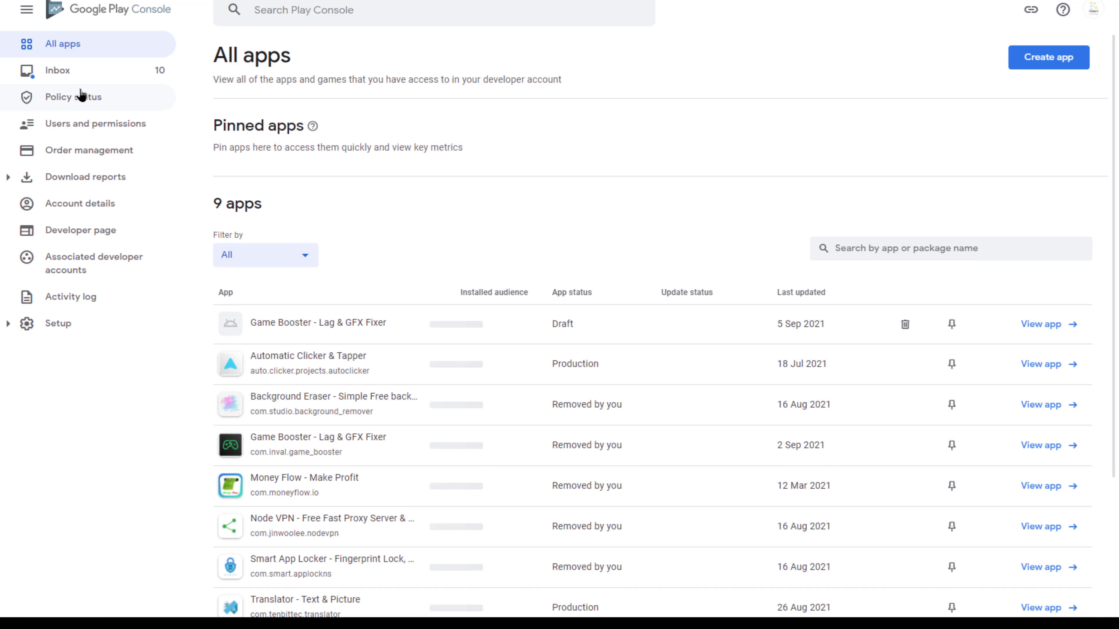
click(1035, 325)
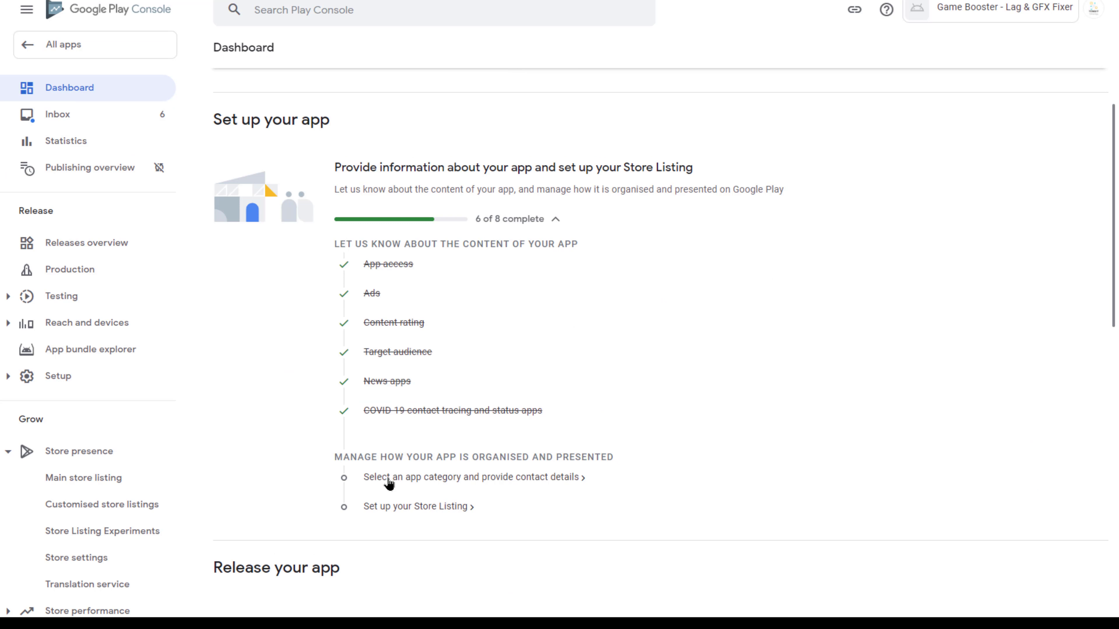
- Start the app category and contact details task and set the app's category to Tools
click(404, 478)
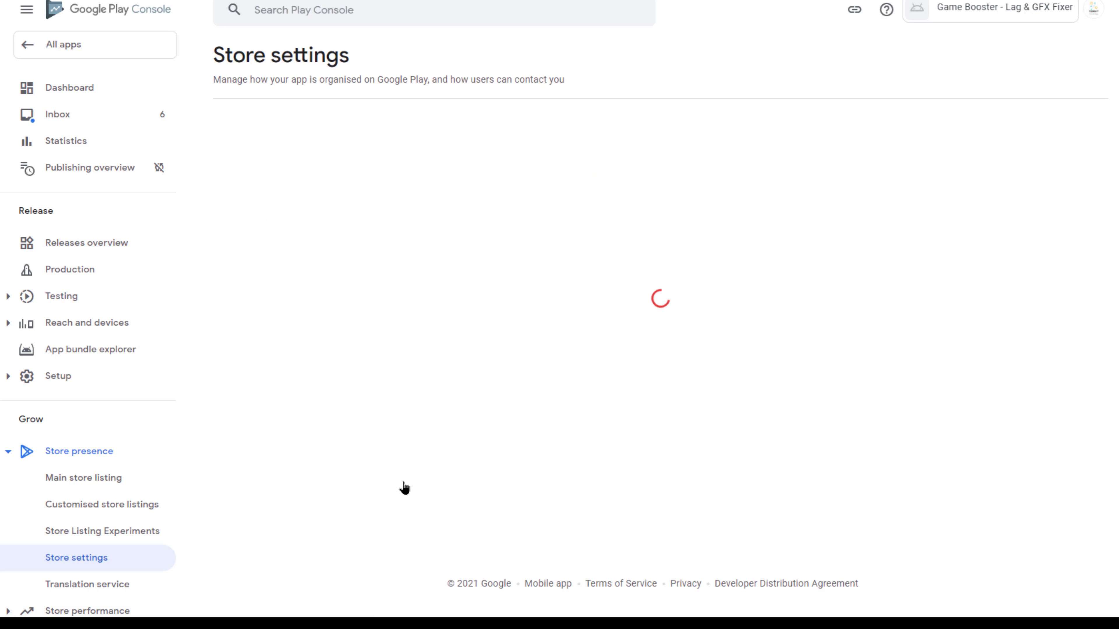
click(464, 288)
scroll(480, 388, down, 10)
click(479, 384)
scroll(457, 225, down, 8)
- Fill in the contact email address in the Store Listing contact details and save the store settings
click(446, 137)
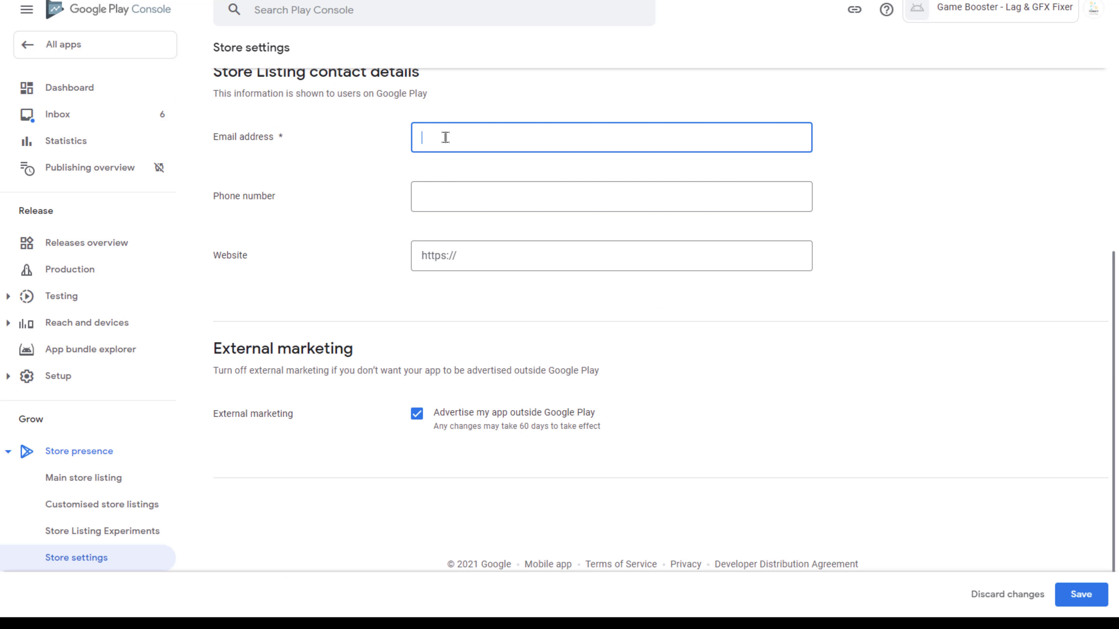
key(super+v)
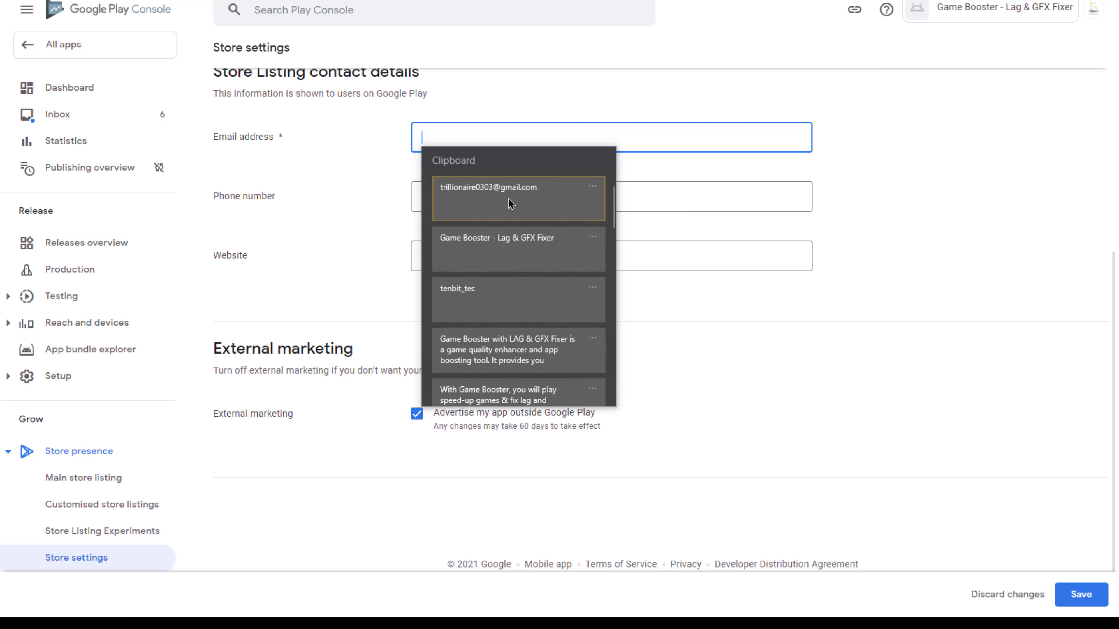
click(509, 203)
key(Tab)
scroll(495, 308, down, 1)
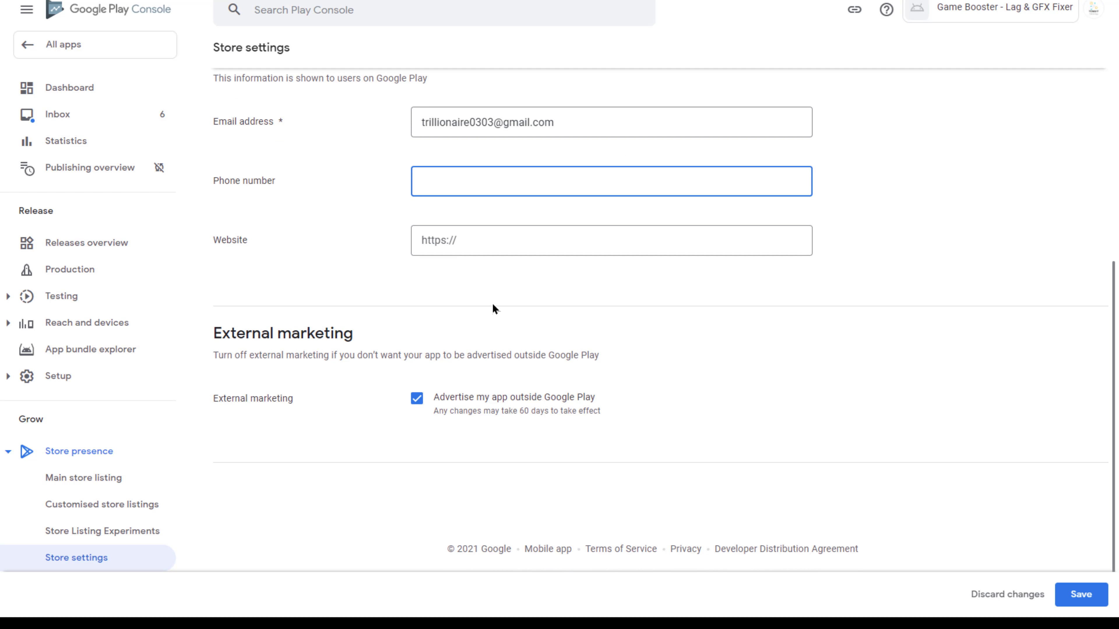
click(1093, 599)
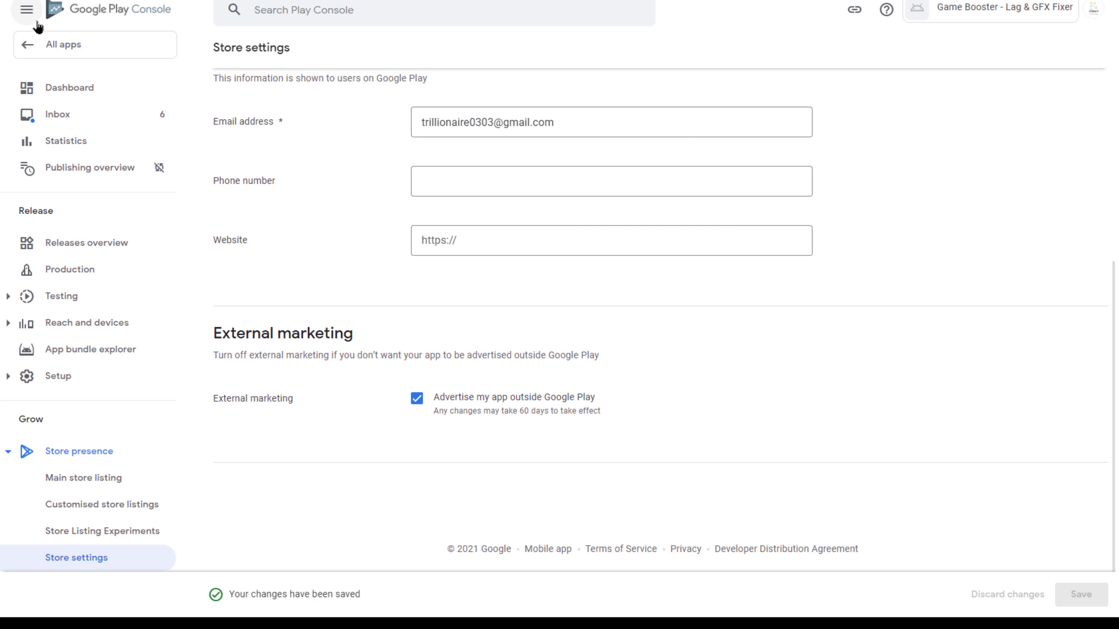
scroll(155, 167, up, 7)
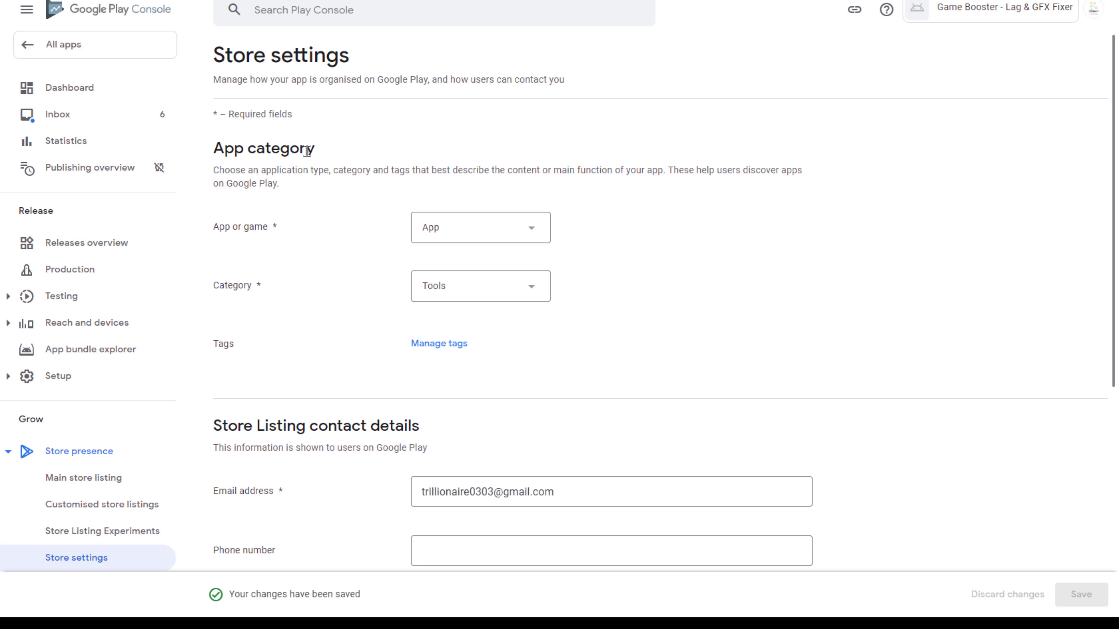
- Open the main store listing and fill its short description with "With Game Booster, you will play speed-up games & fix lag and improve graphics." from Notepad
click(105, 85)
scroll(505, 325, down, 8)
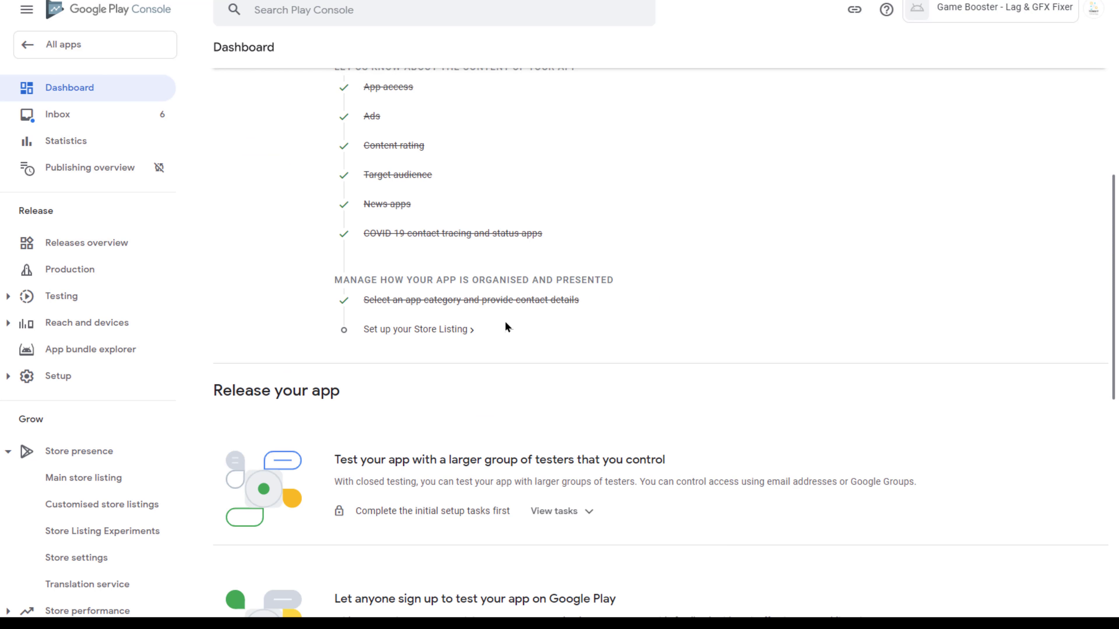
click(414, 329)
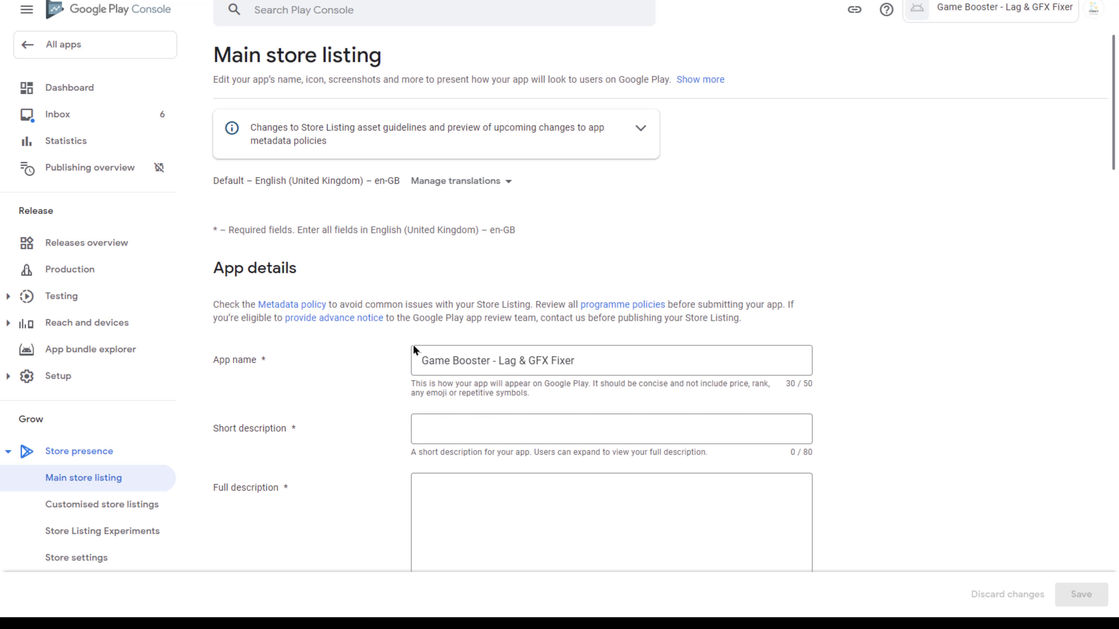
click(529, 430)
scroll(529, 436, down, 3)
key(alt+Tab)
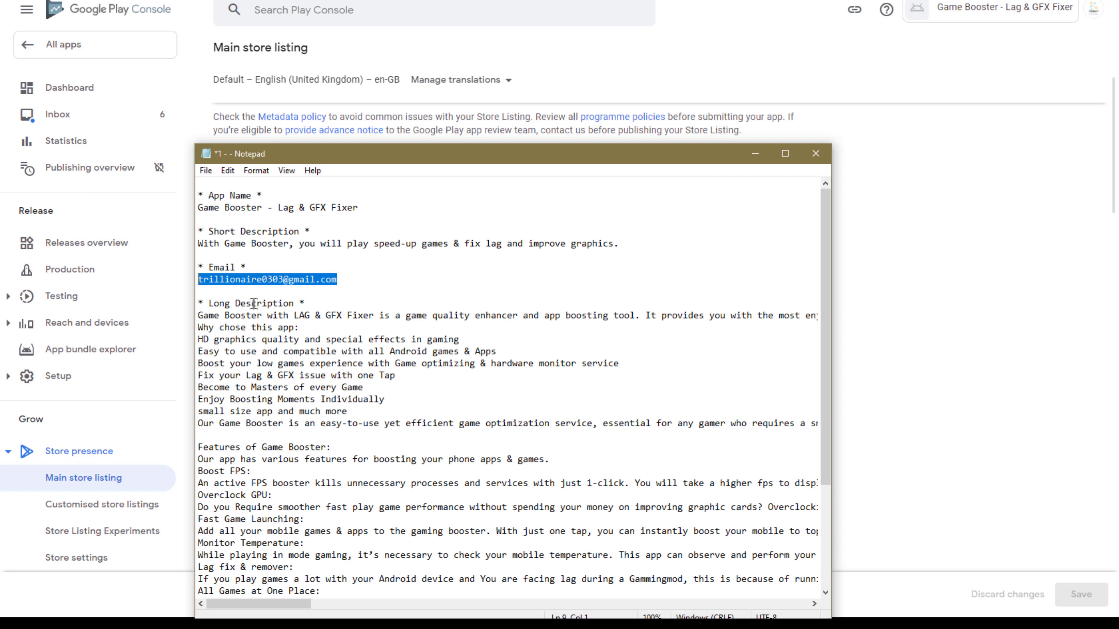
drag(628, 244, 207, 244)
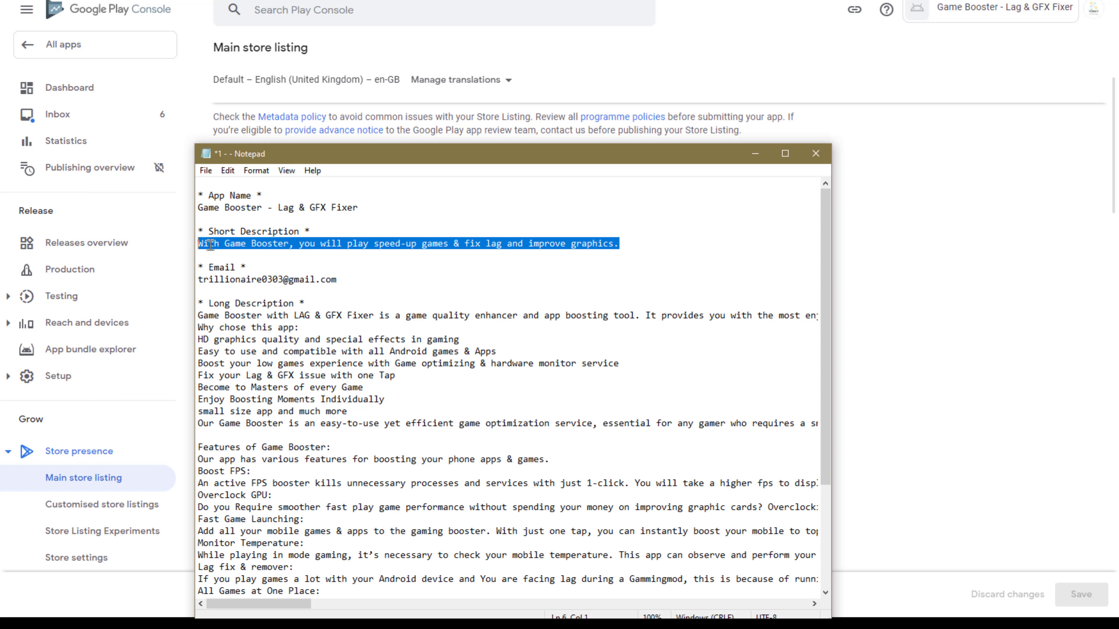
right_click(240, 246)
click(176, 289)
key(alt+Tab)
key(ctrl+v)
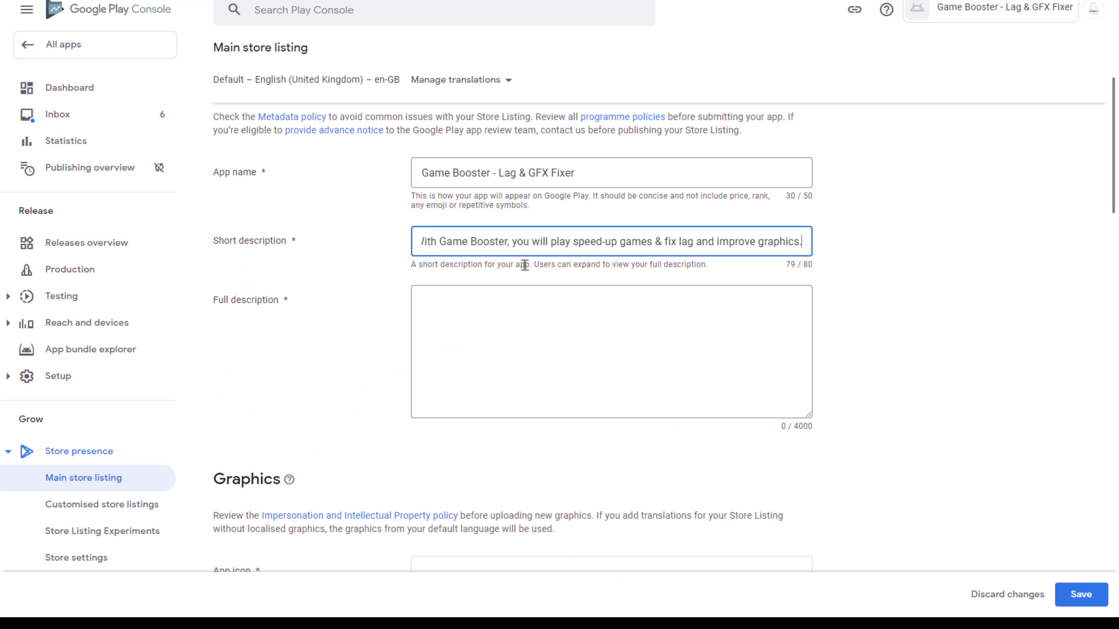
- Copy the whole text under Long Description in the Notepad file into the listing's full description
key(alt+Tab)
drag(195, 309, 715, 590)
right_click(715, 590)
click(738, 586)
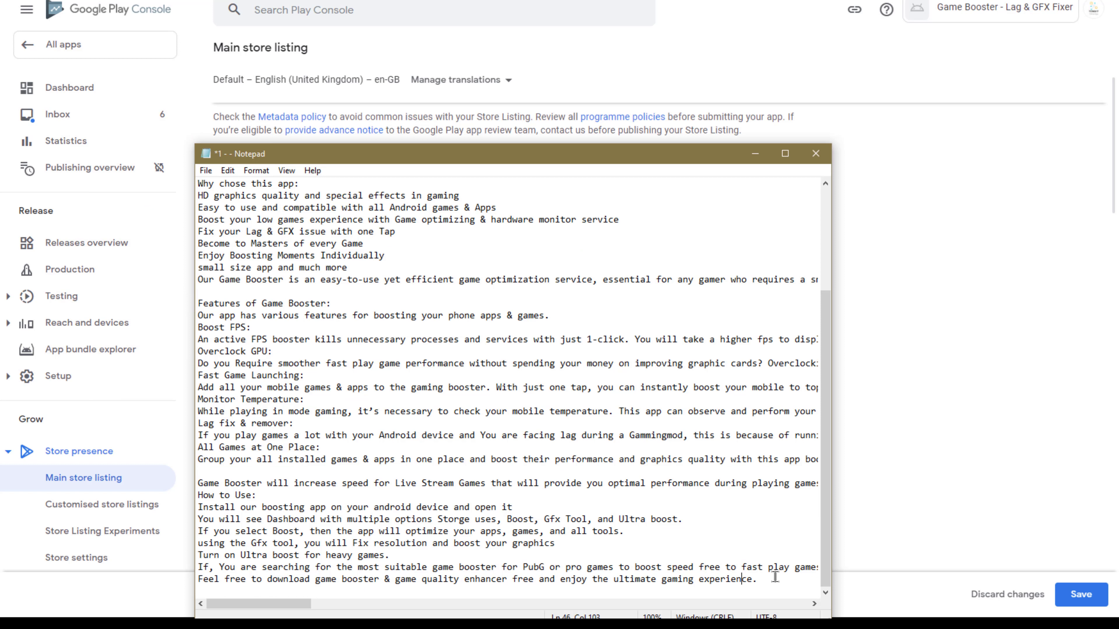
drag(775, 572, 193, 268)
right_click(193, 267)
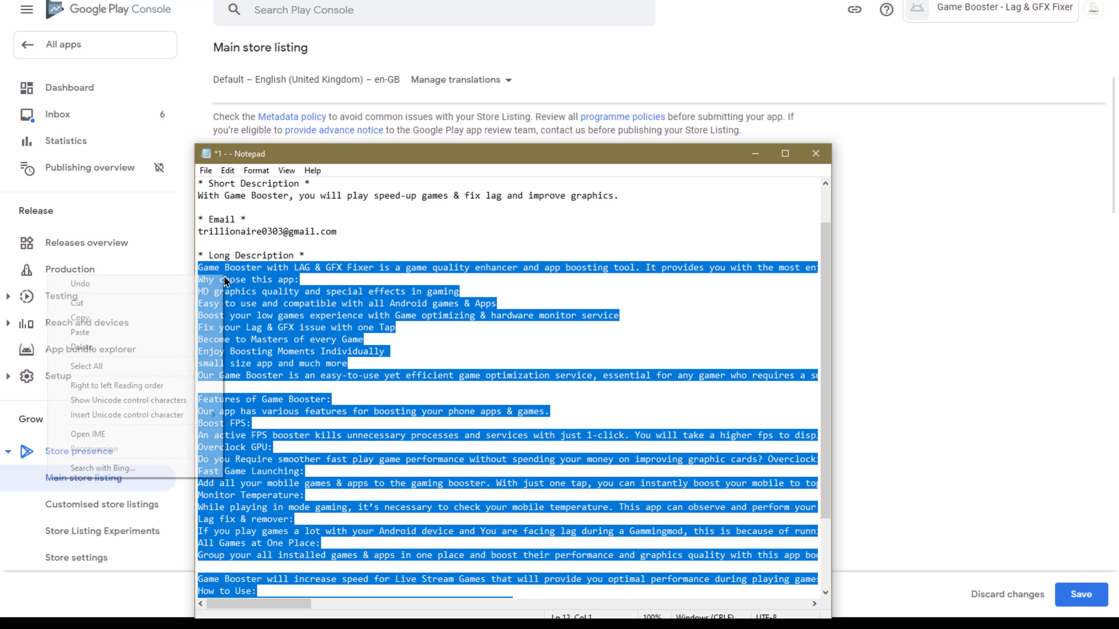
click(176, 314)
key(alt+Tab)
click(494, 319)
key(ctrl+v)
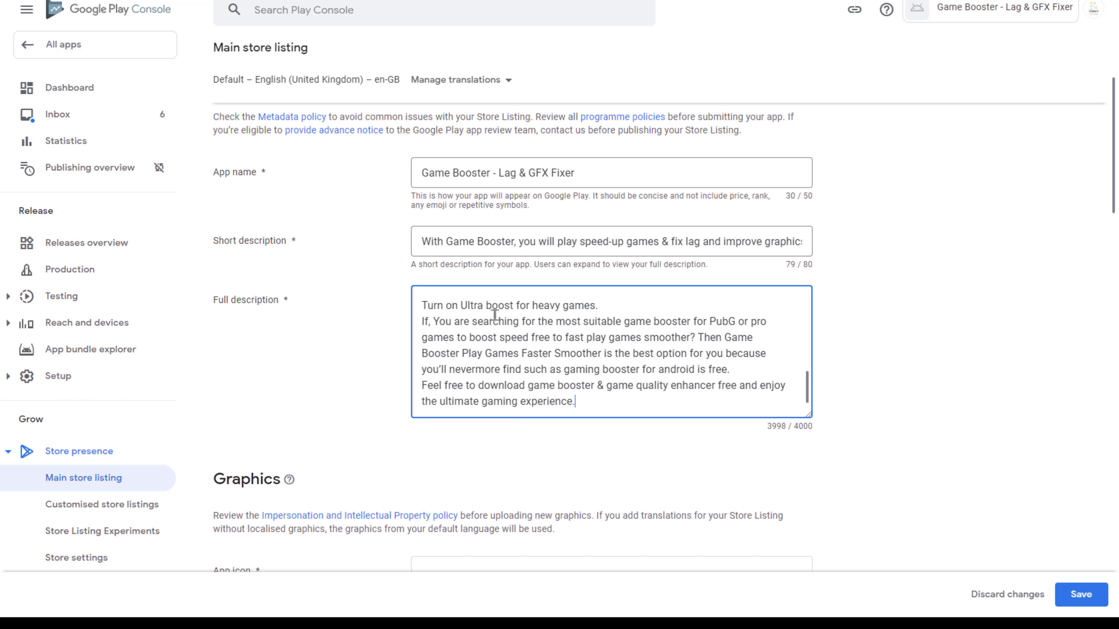
- Upload the "icon" image file as the app icon in the listing's Graphics section
scroll(556, 422, down, 4)
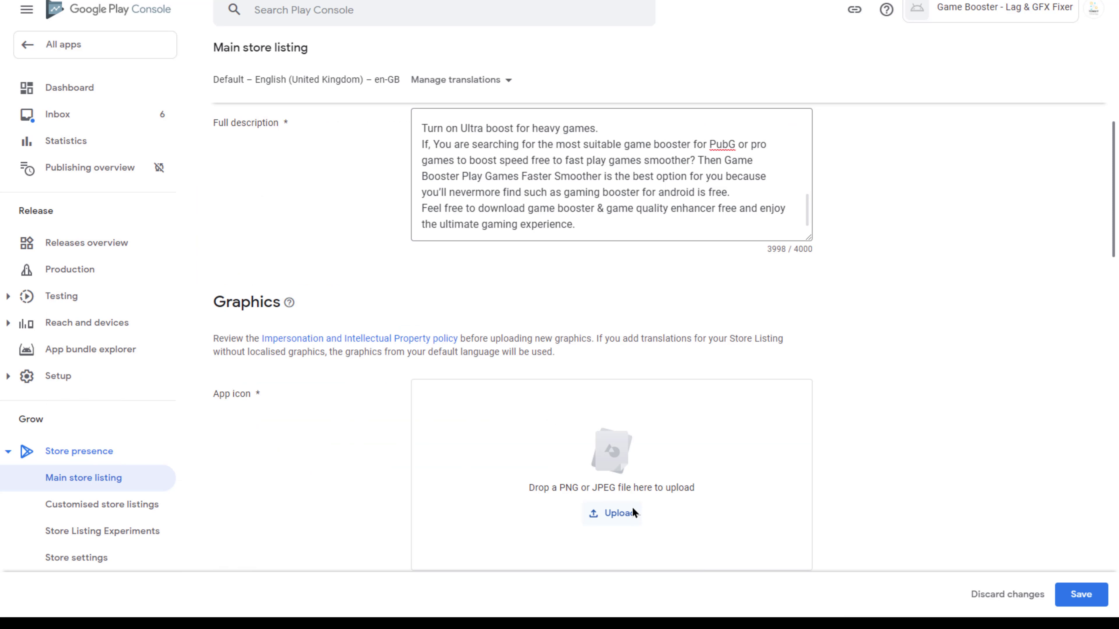
click(634, 516)
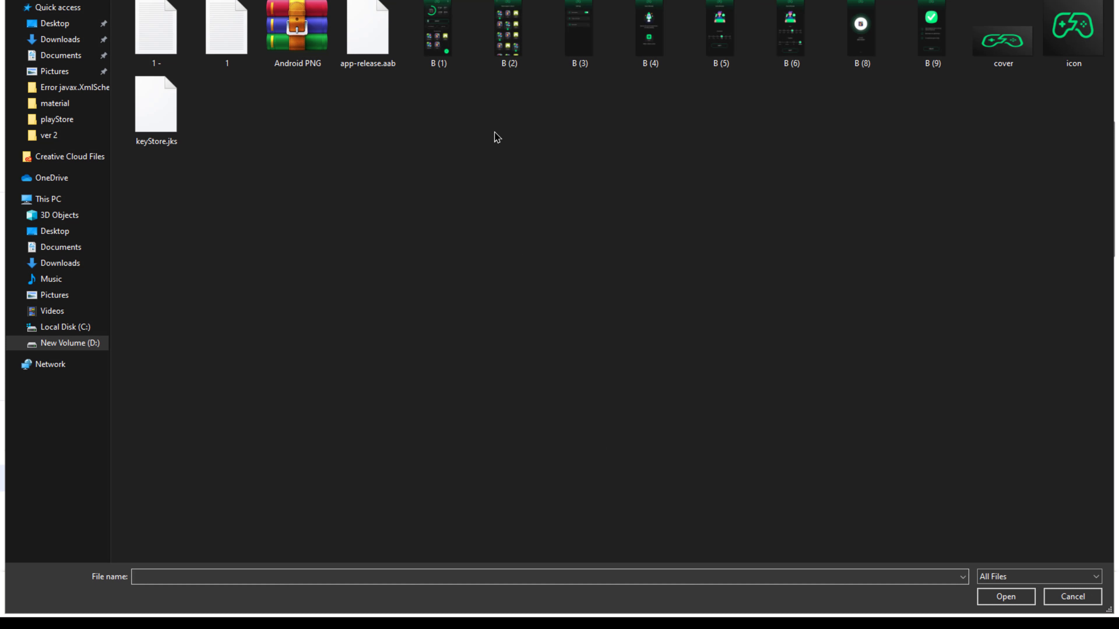
double_click(1074, 36)
- Upload the "cover" image file as the listing's feature graphic and check both uploaded graphics
scroll(504, 370, down, 4)
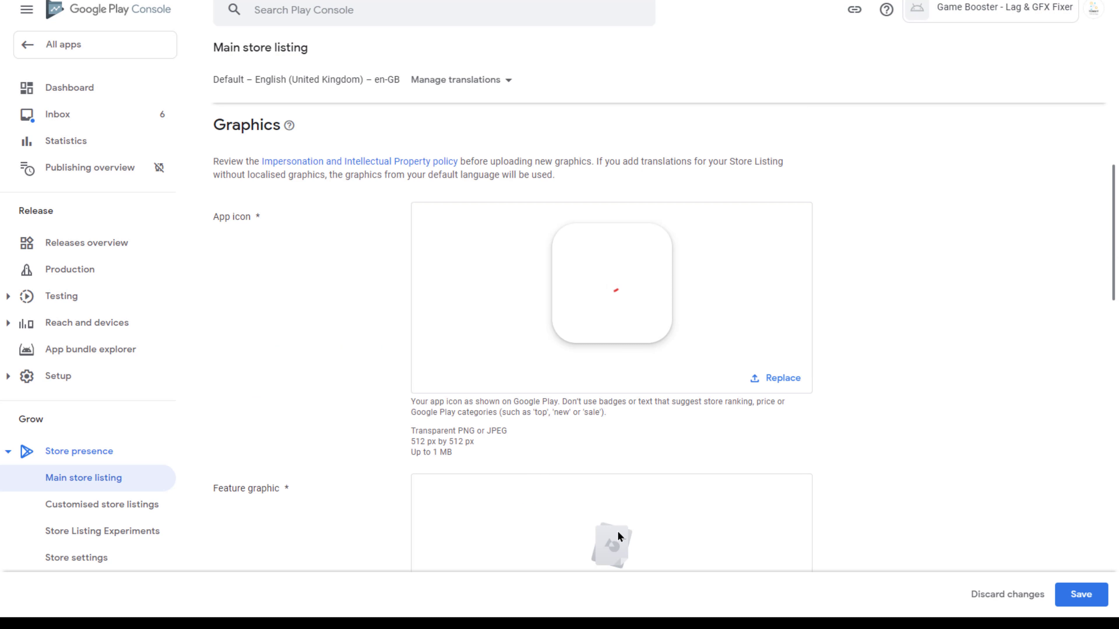
scroll(613, 422, down, 4)
click(629, 430)
double_click(988, 49)
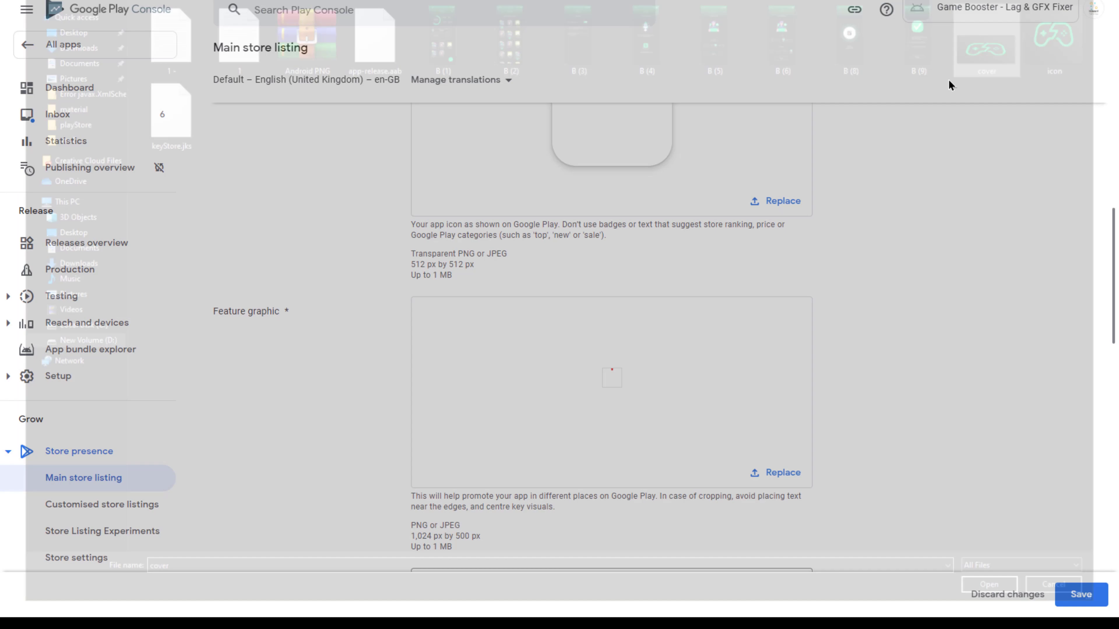
scroll(724, 395, down, 4)
scroll(713, 401, up, 8)
scroll(703, 414, down, 12)
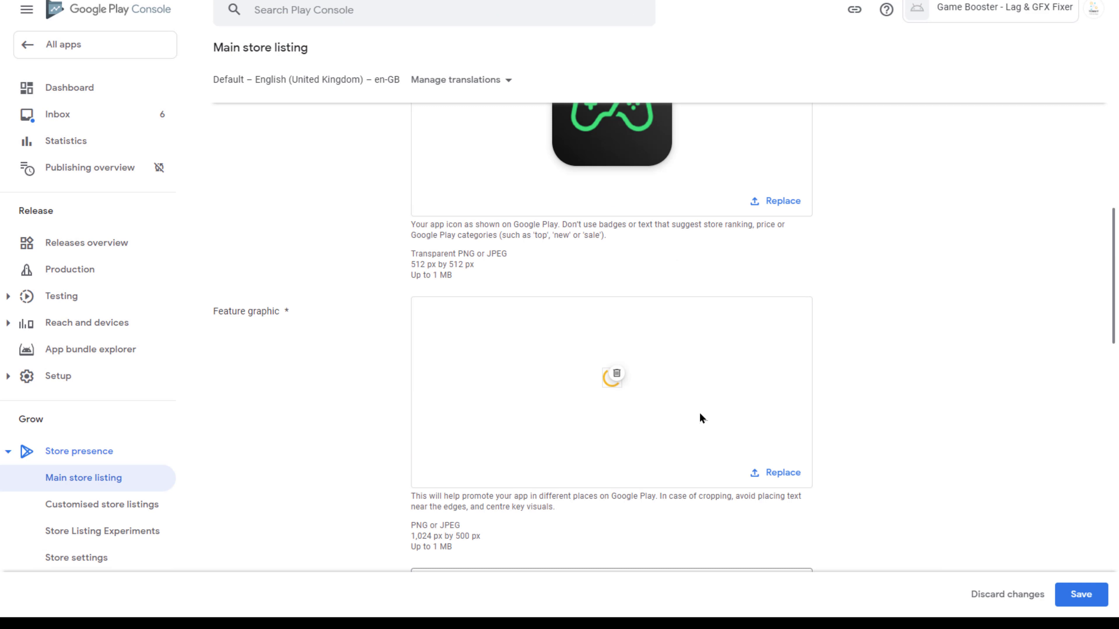
- Upload the images B (1) to B (6), B (8) and B (9) as 10-inch tablet screenshots and save the main store listing
scroll(700, 412, down, 15)
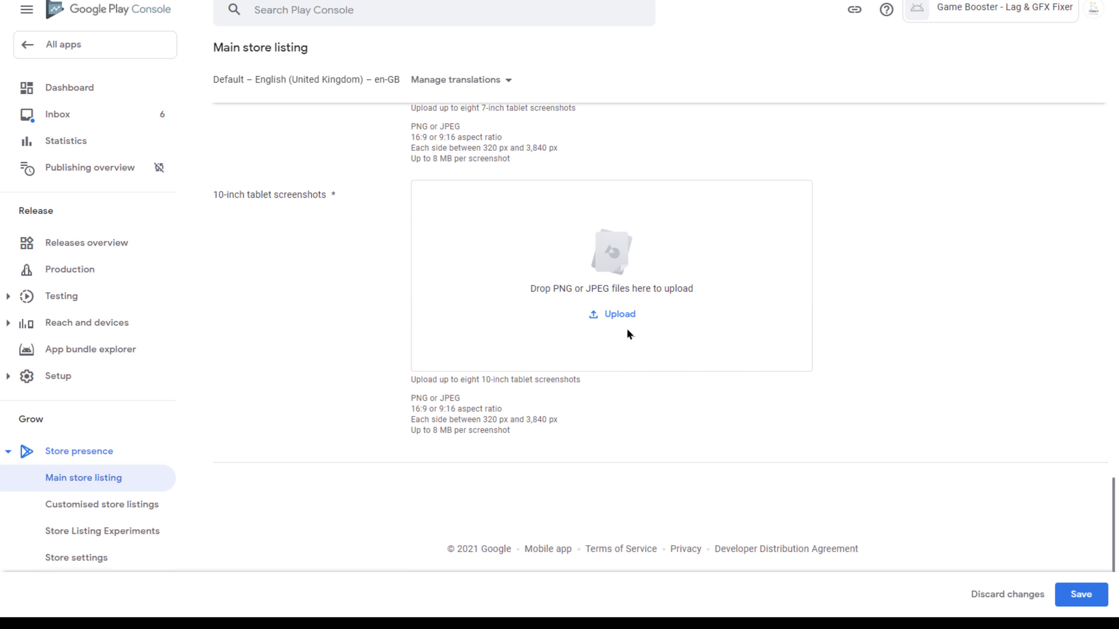
click(626, 326)
drag(495, 86, 914, 5)
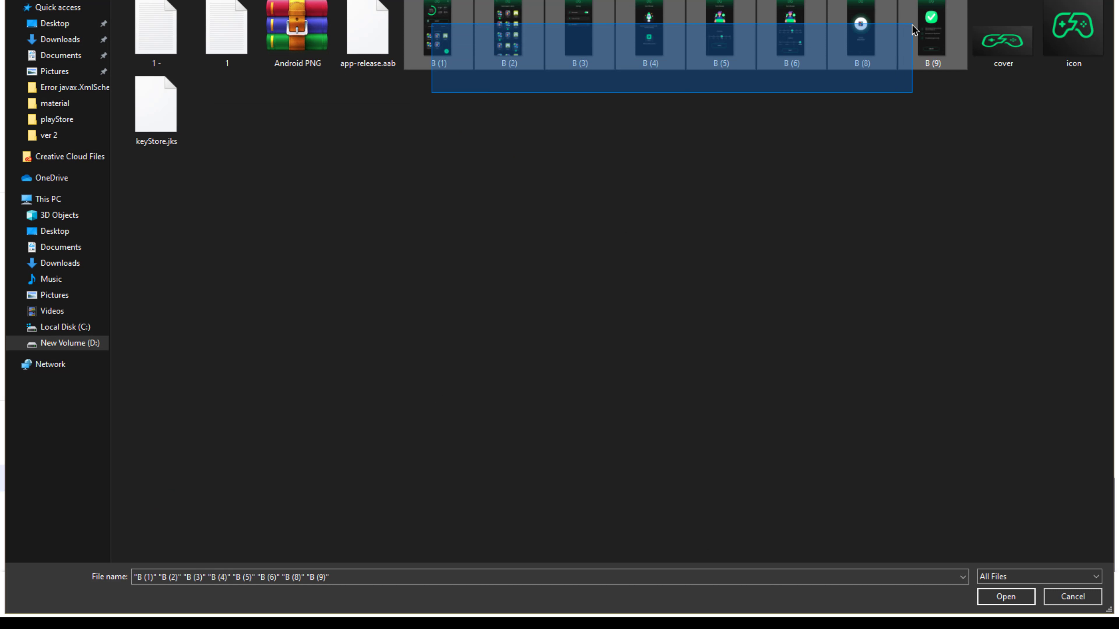
click(1006, 597)
scroll(713, 410, up, 10)
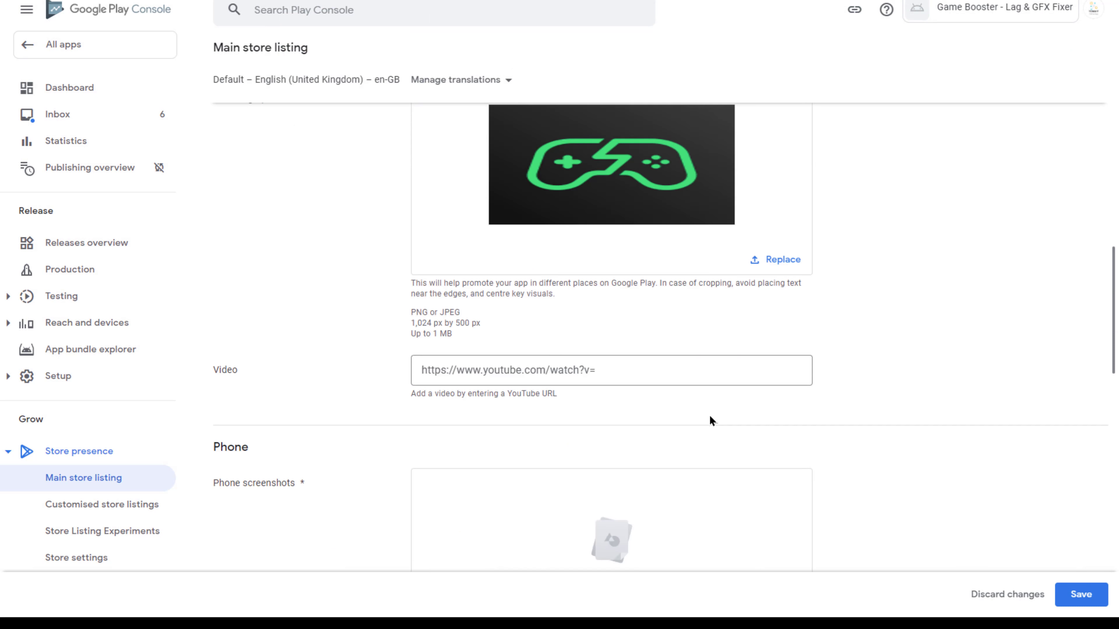
scroll(712, 417, down, 10)
scroll(712, 415, down, 8)
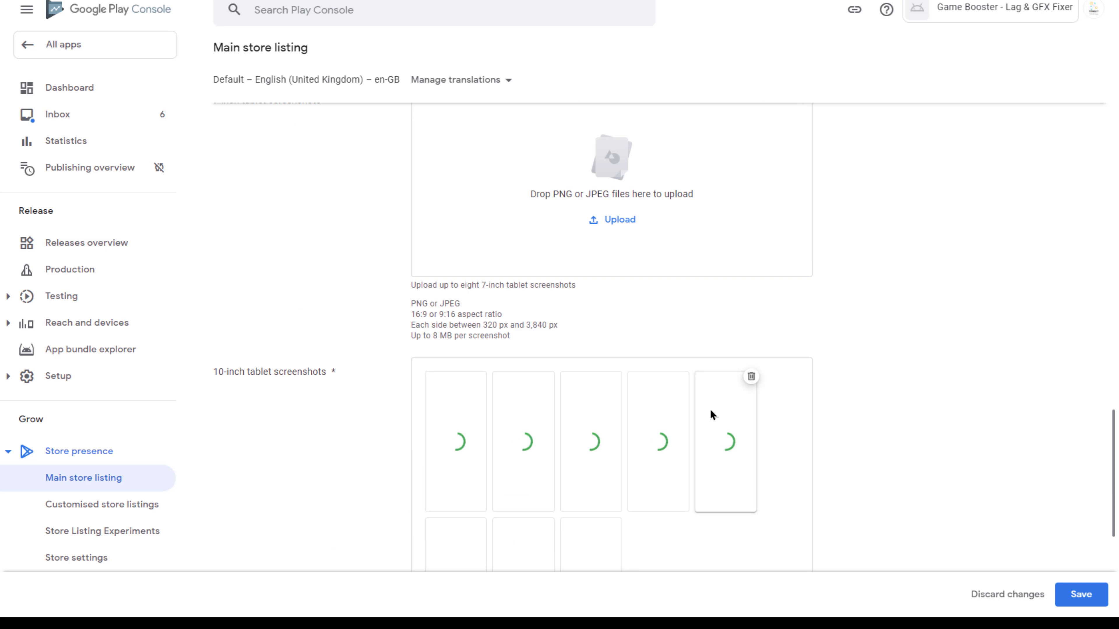
click(1064, 595)
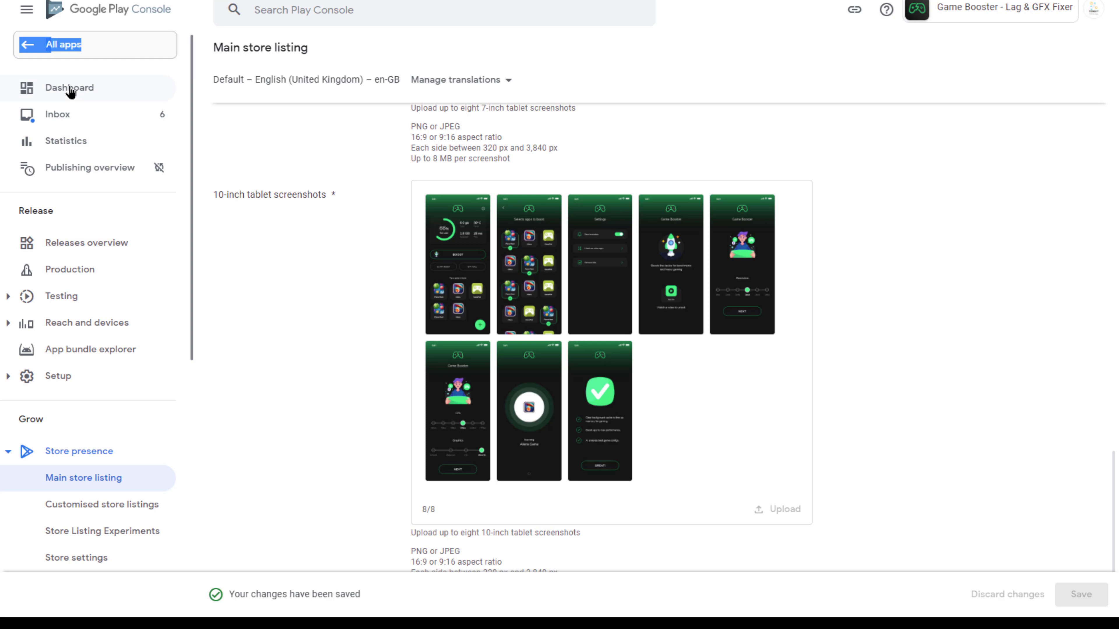
- Create a new production release and upload app-release.aab as its app bundle
click(35, 88)
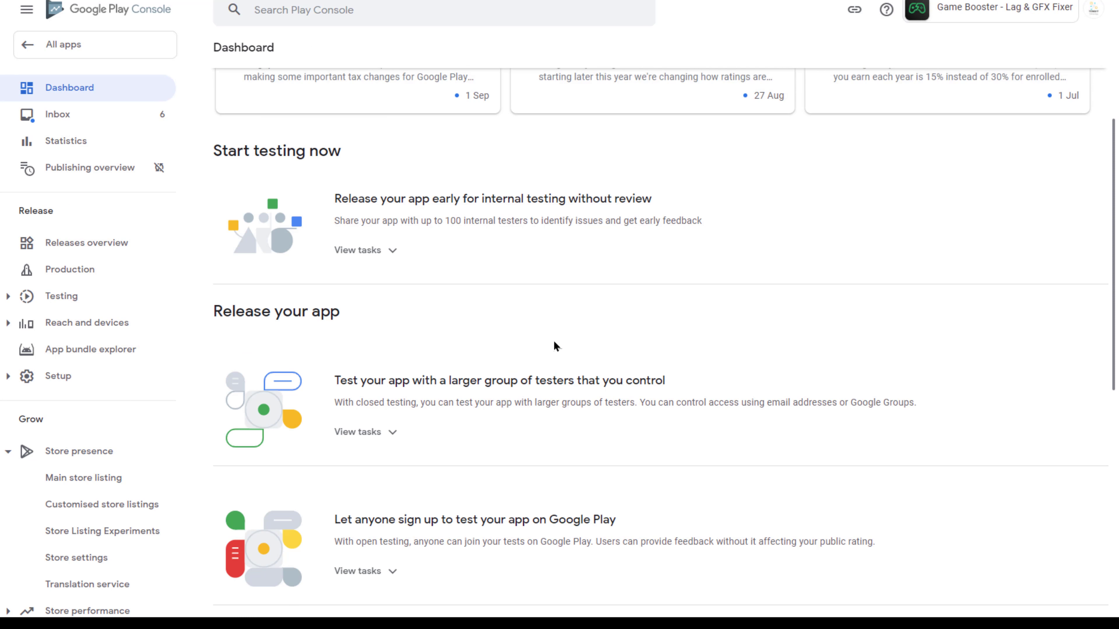
click(82, 271)
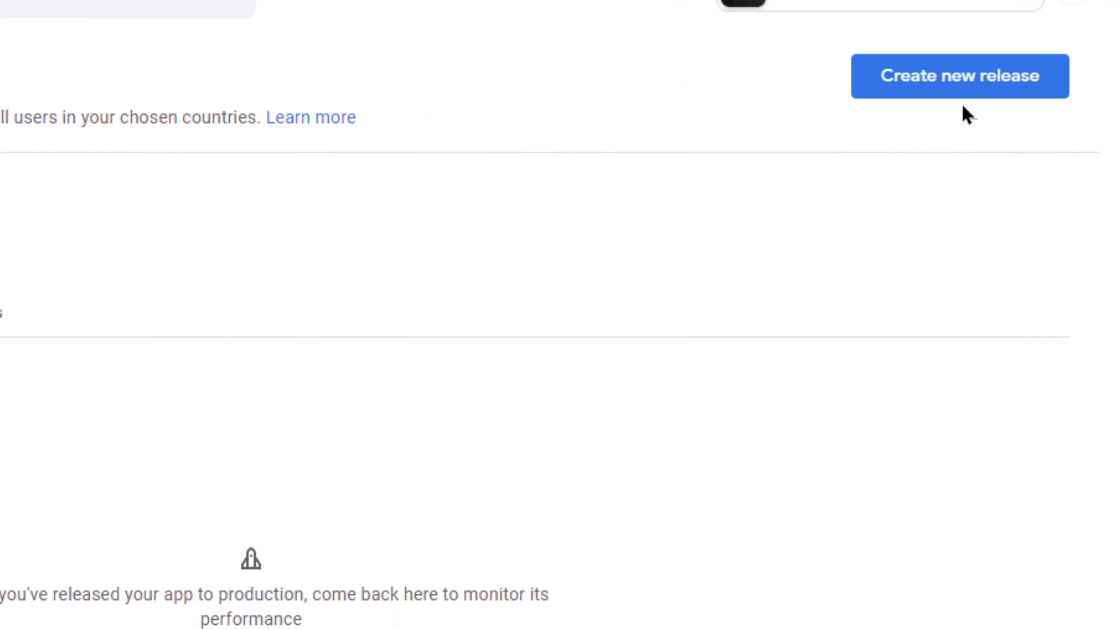
click(965, 77)
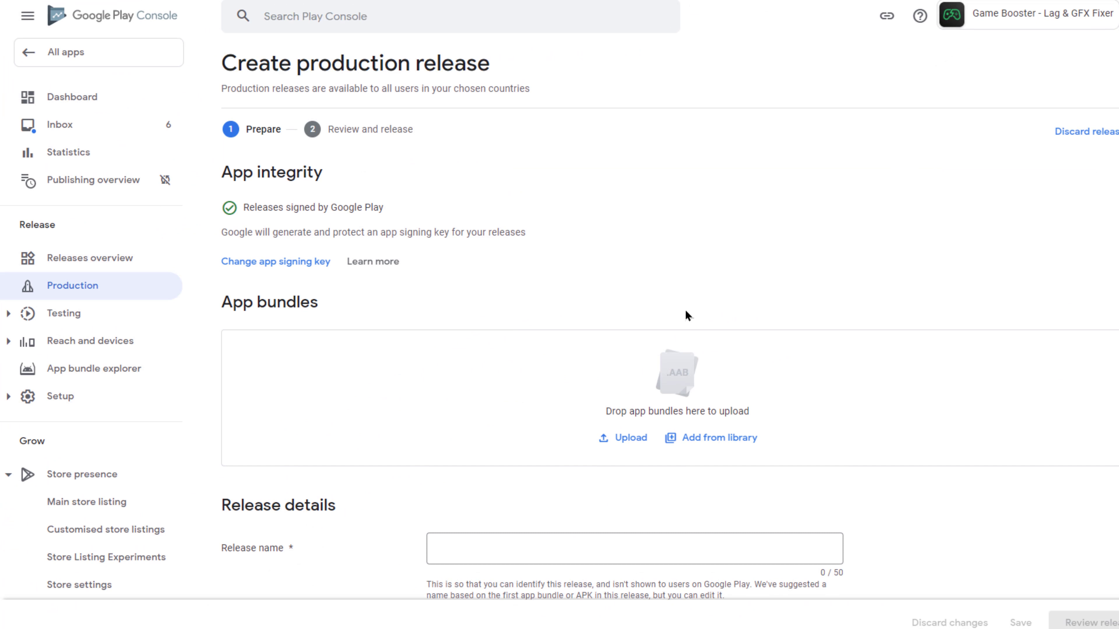
click(646, 439)
click(175, 55)
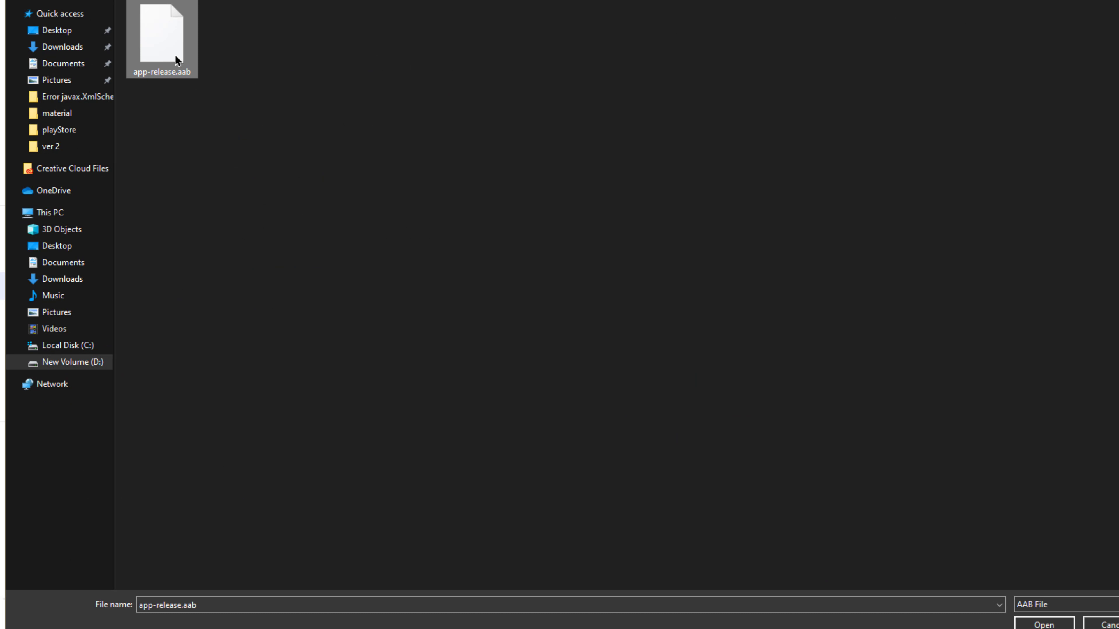
double_click(178, 67)
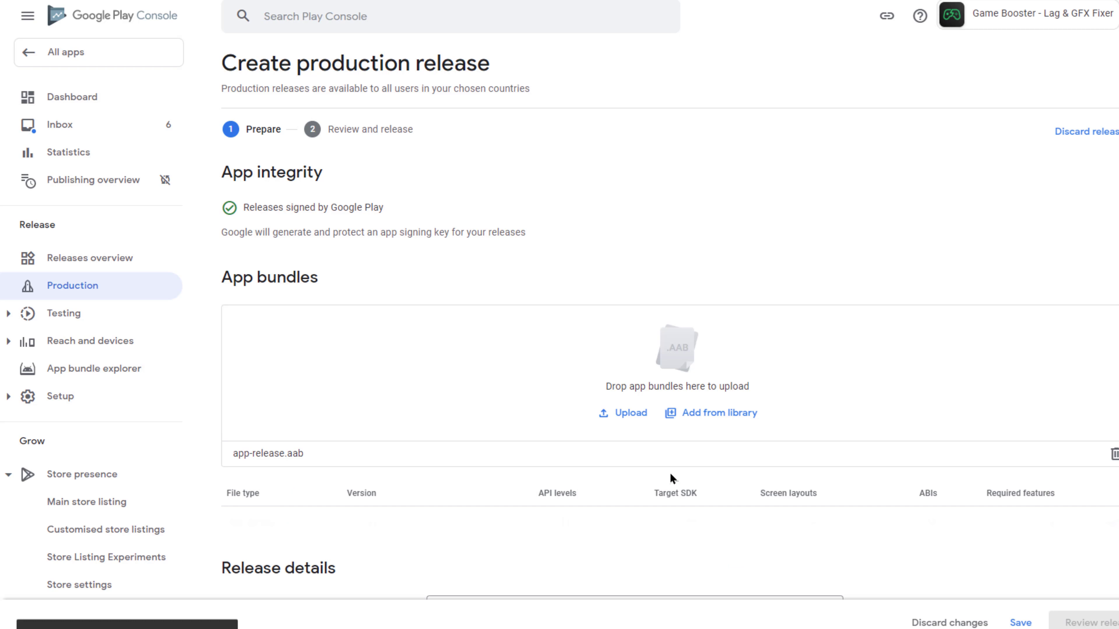
- Save the production release, submit it for review and show the details of its error
scroll(585, 501, down, 8)
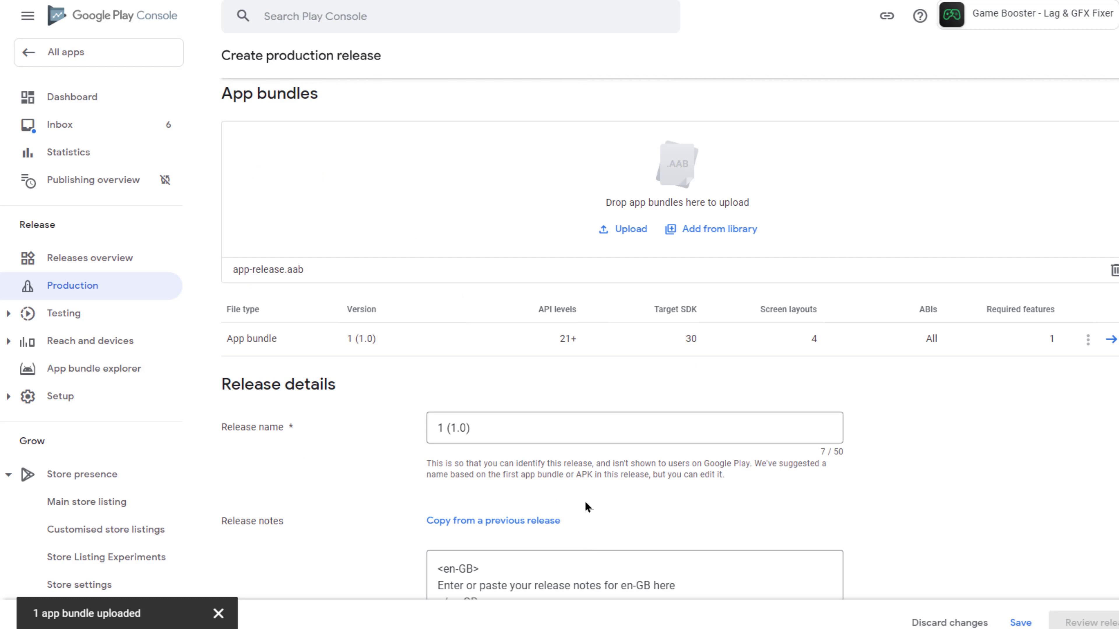
scroll(516, 428, down, 2)
scroll(577, 445, up, 6)
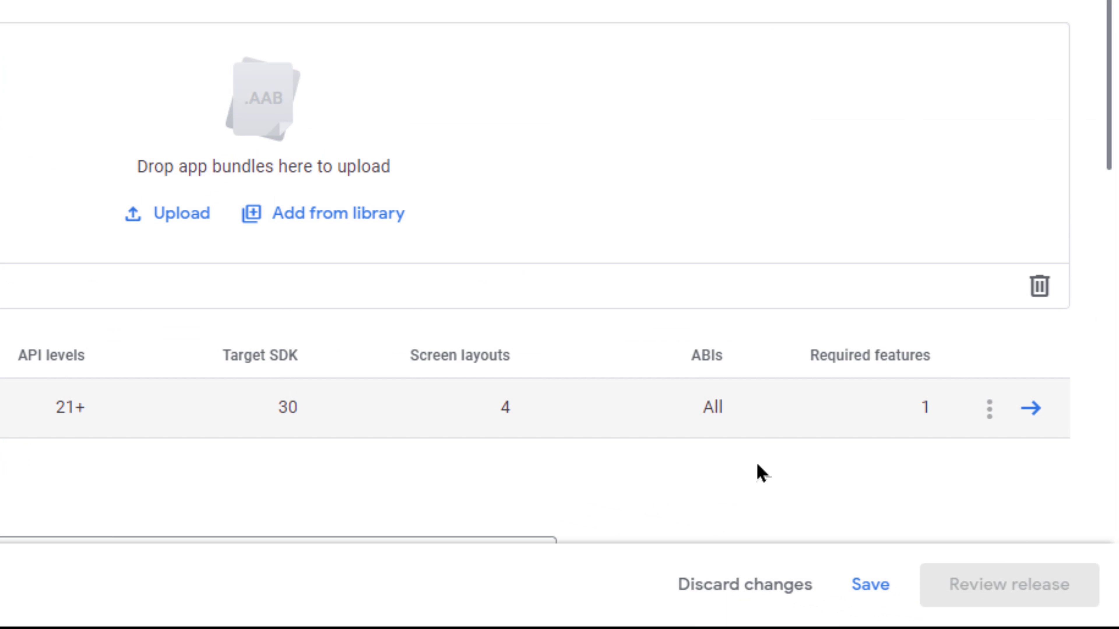
click(870, 585)
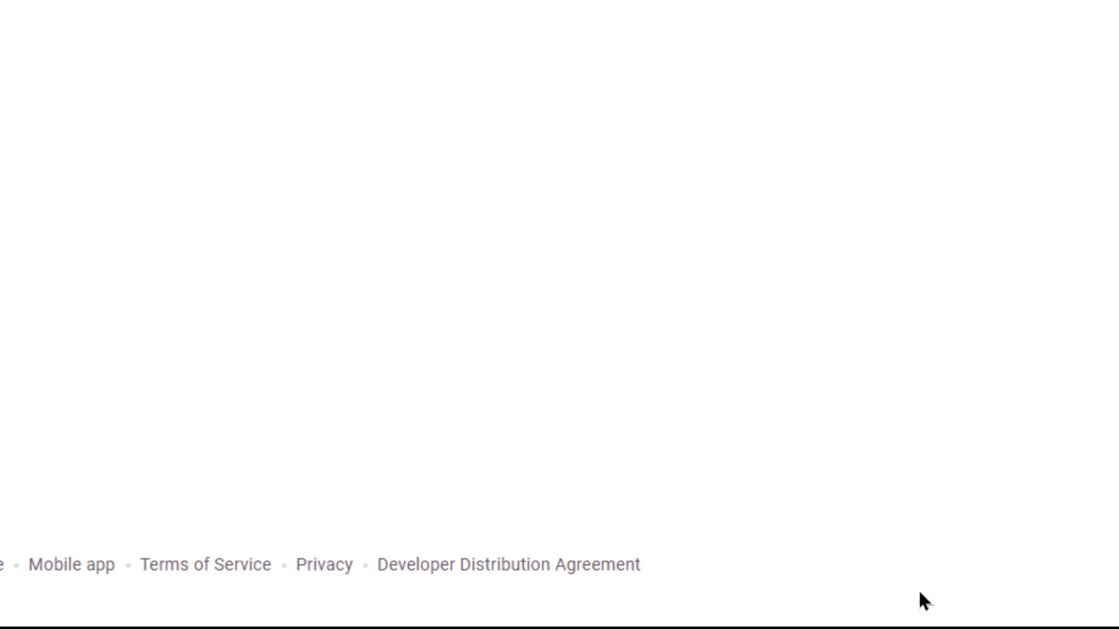
click(962, 596)
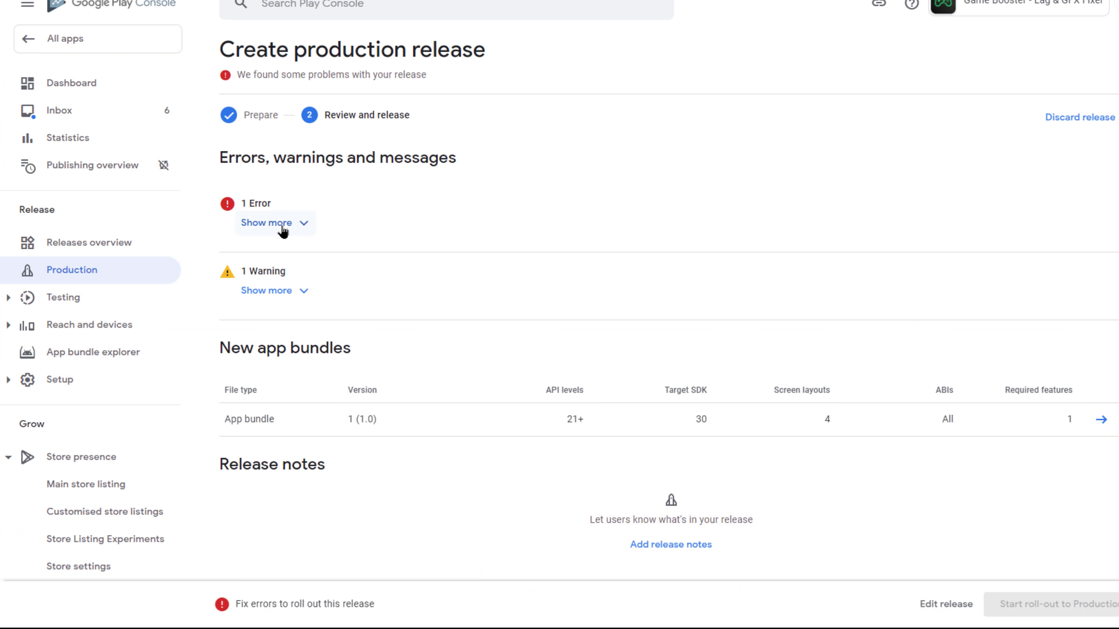
click(283, 230)
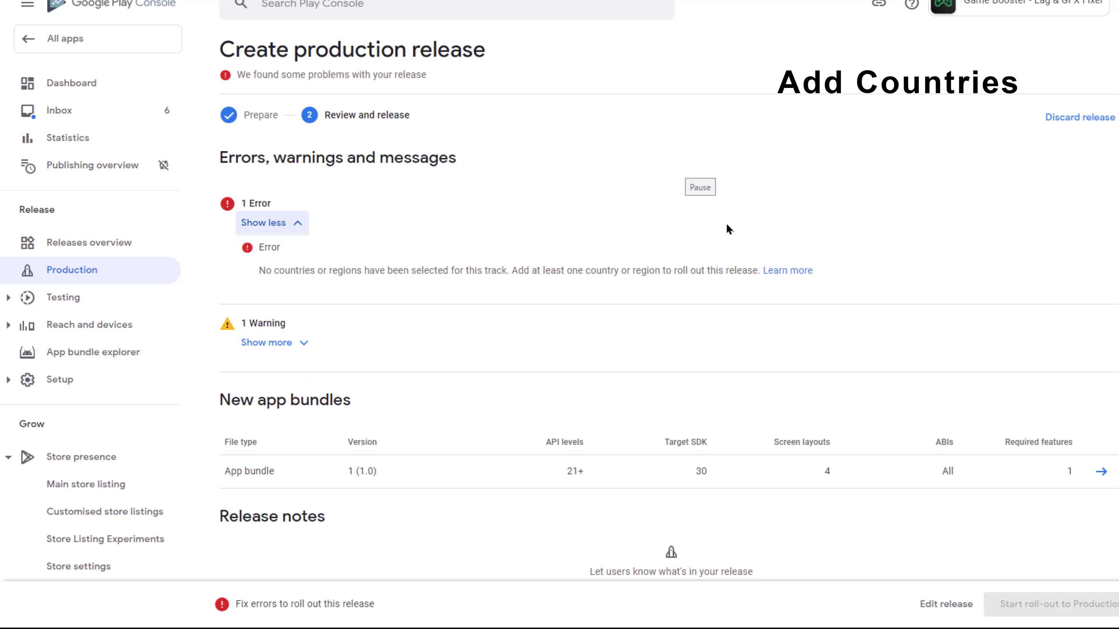
- Add every listed country and region, including Rest of World, to the Production track's availability
click(109, 270)
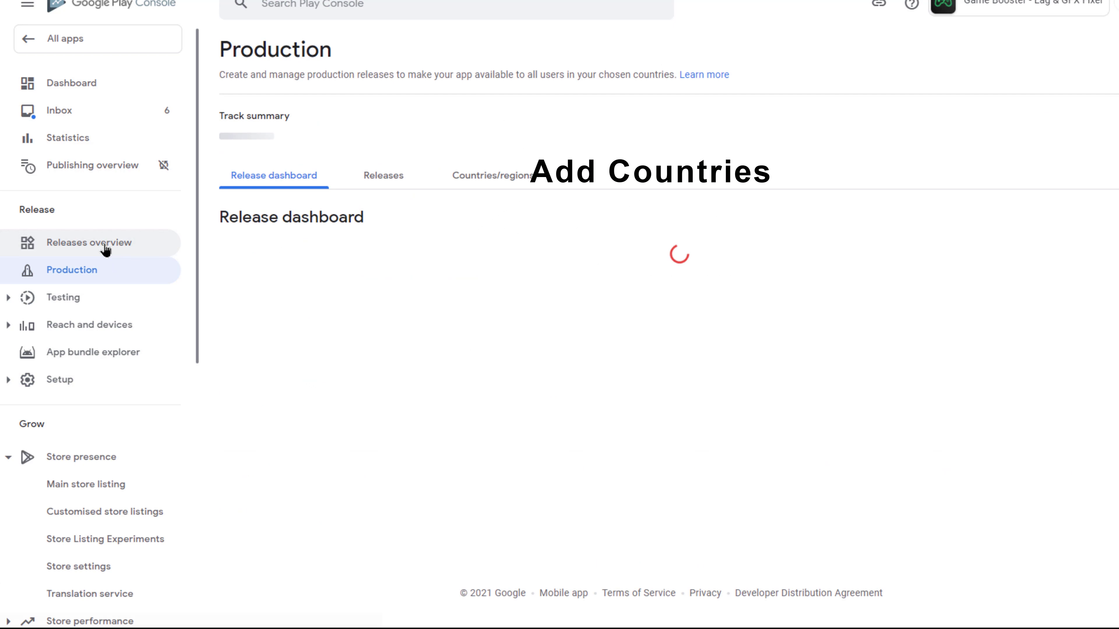
click(106, 249)
click(87, 270)
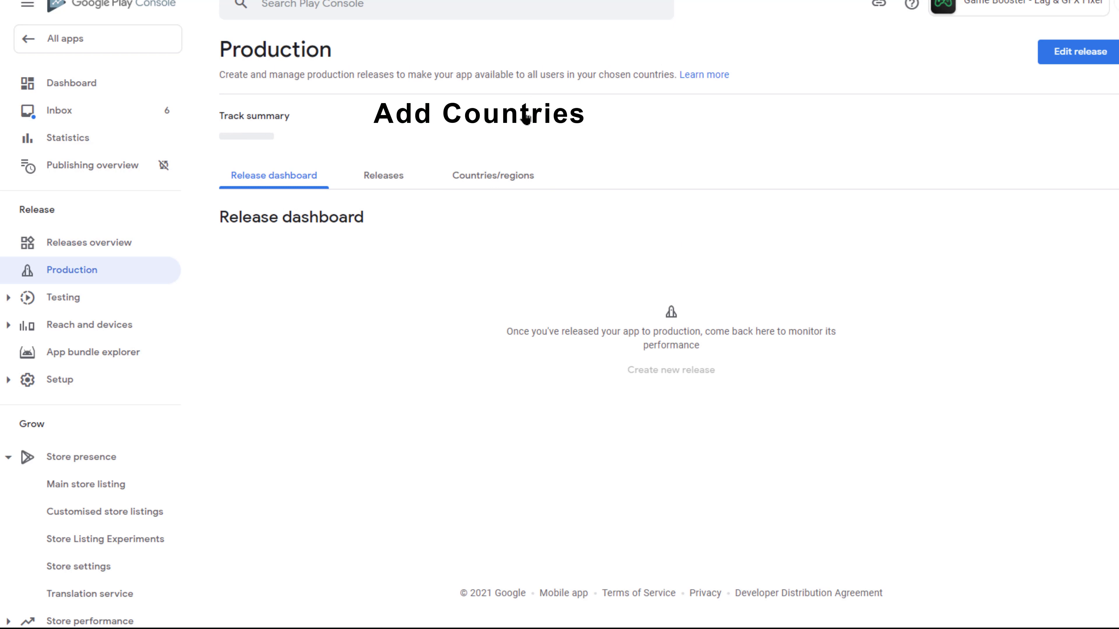
click(496, 176)
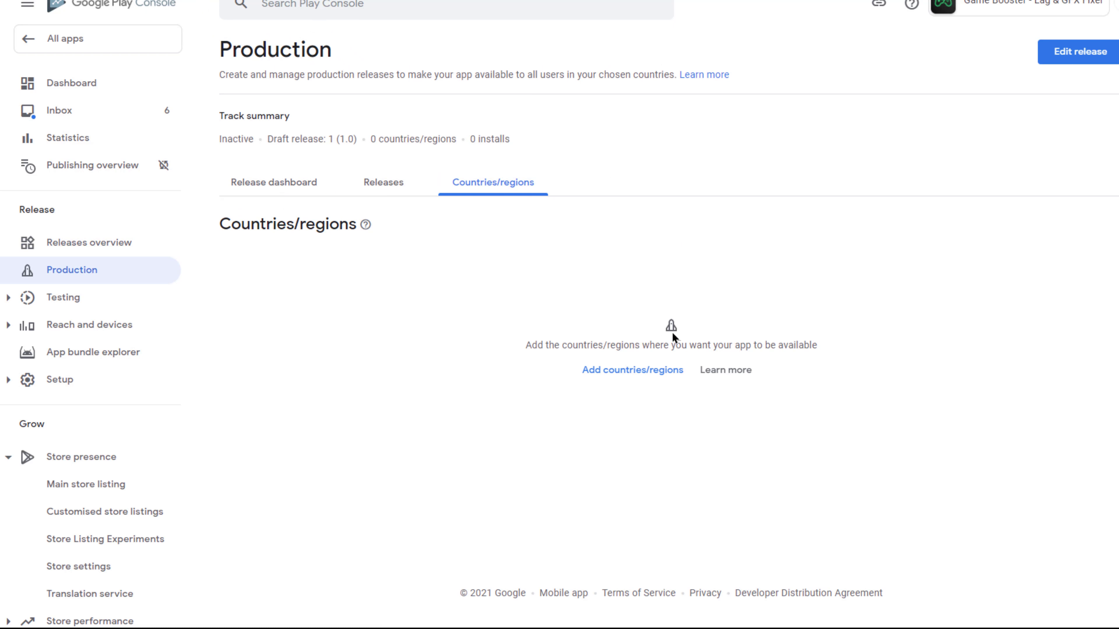
click(655, 370)
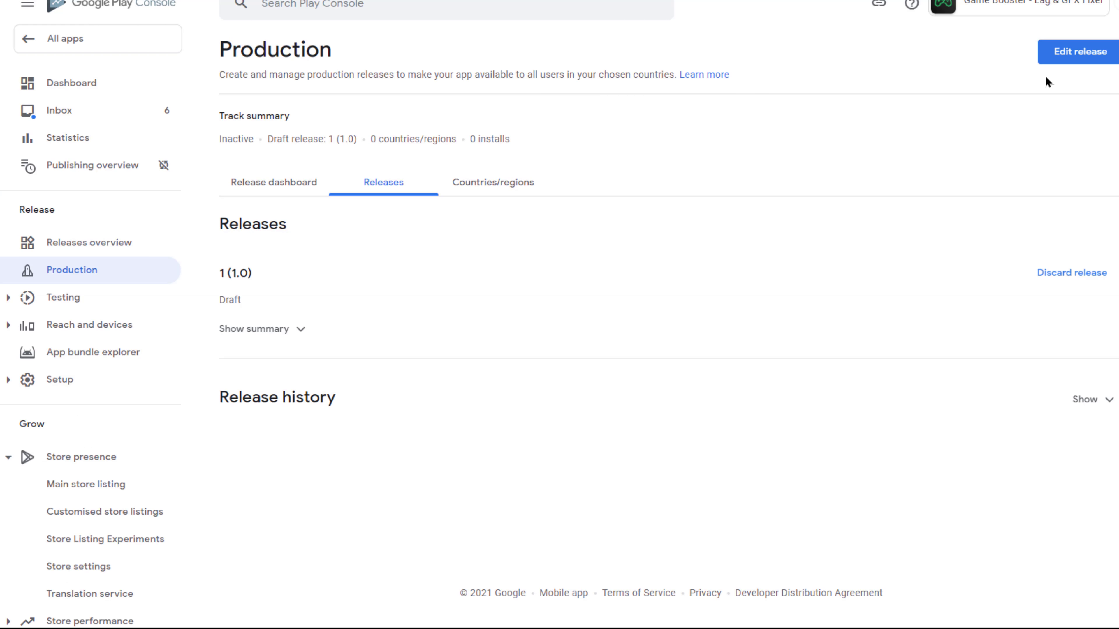
click(1088, 51)
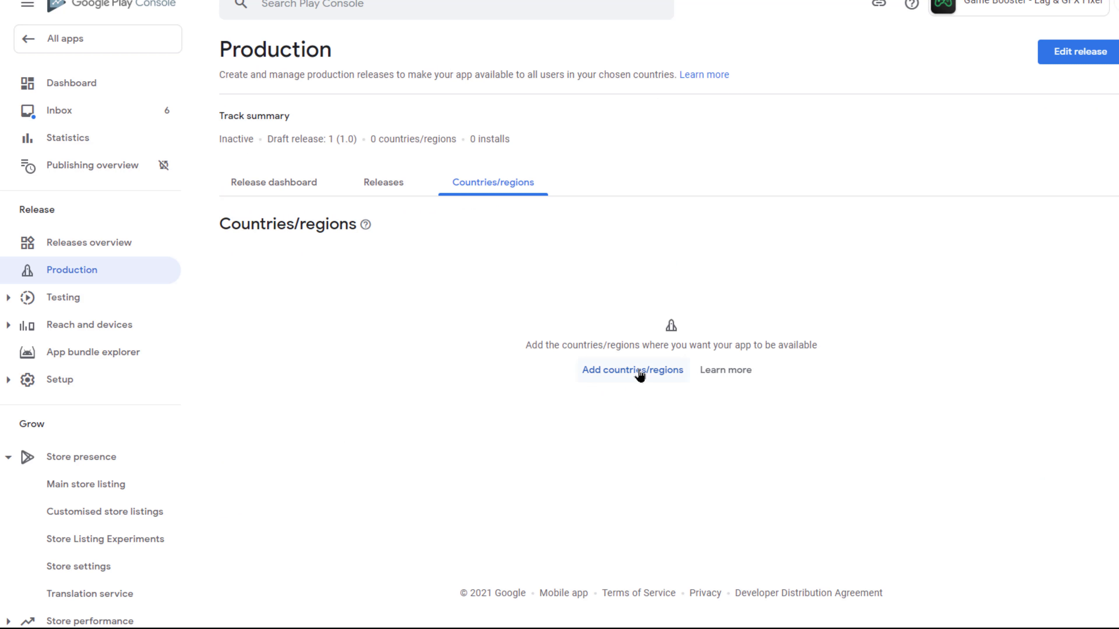
click(639, 371)
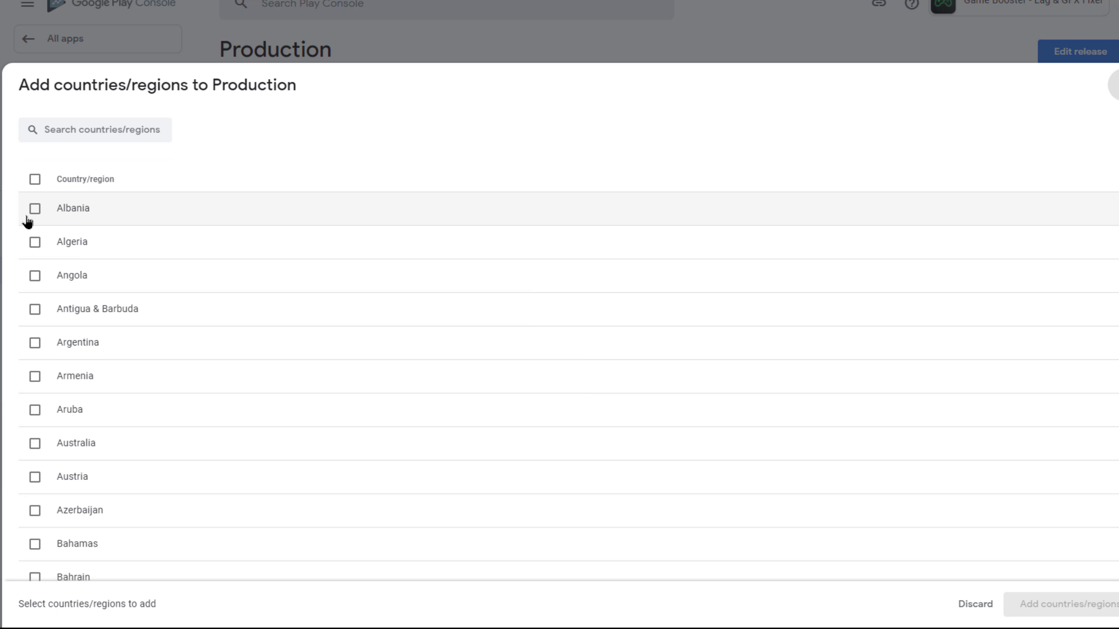
click(35, 209)
click(35, 241)
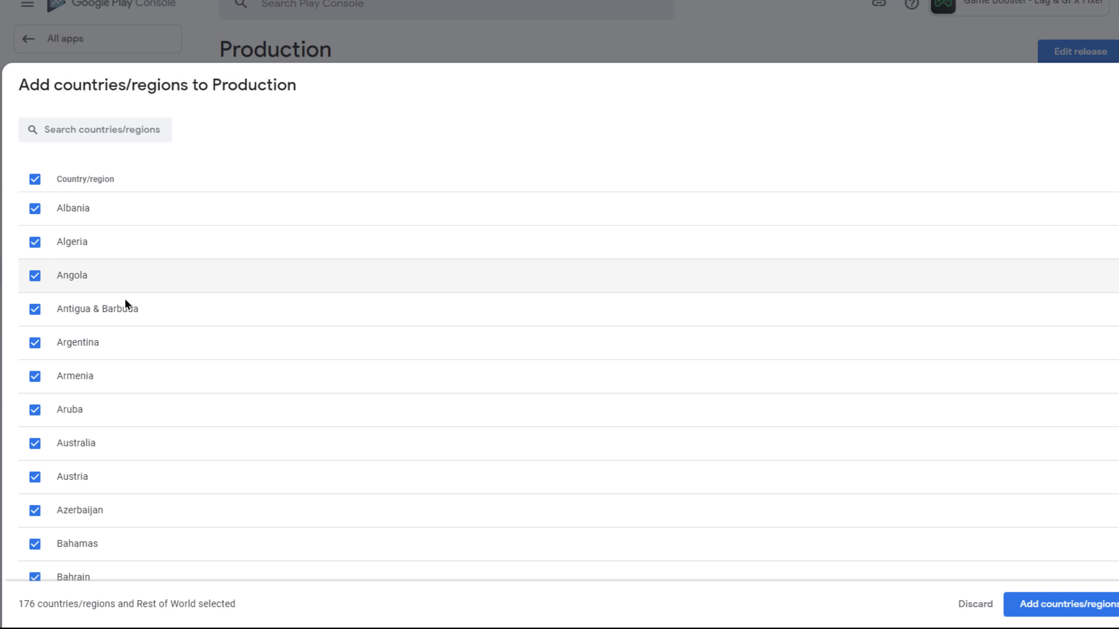
scroll(255, 361, down, 20)
click(1043, 609)
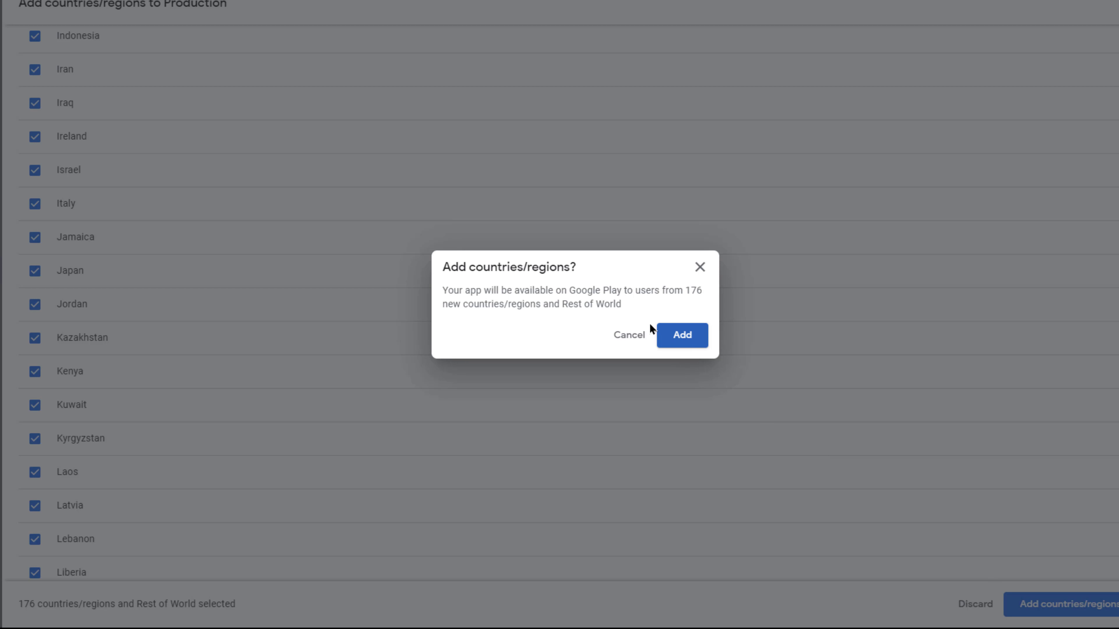
click(682, 336)
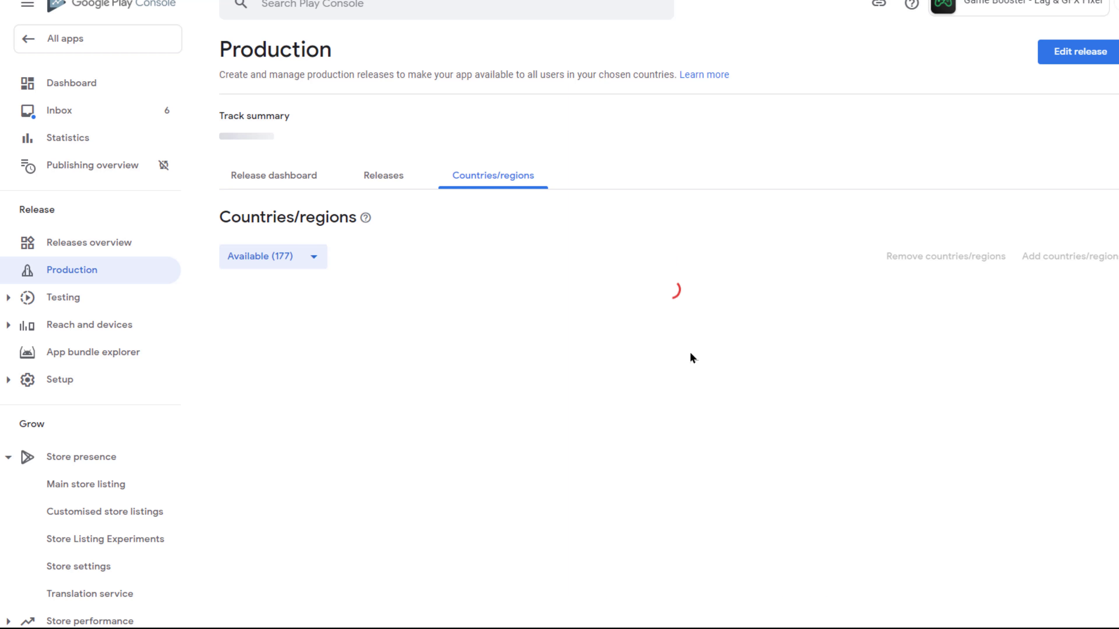
scroll(647, 335, down, 8)
scroll(646, 334, up, 9)
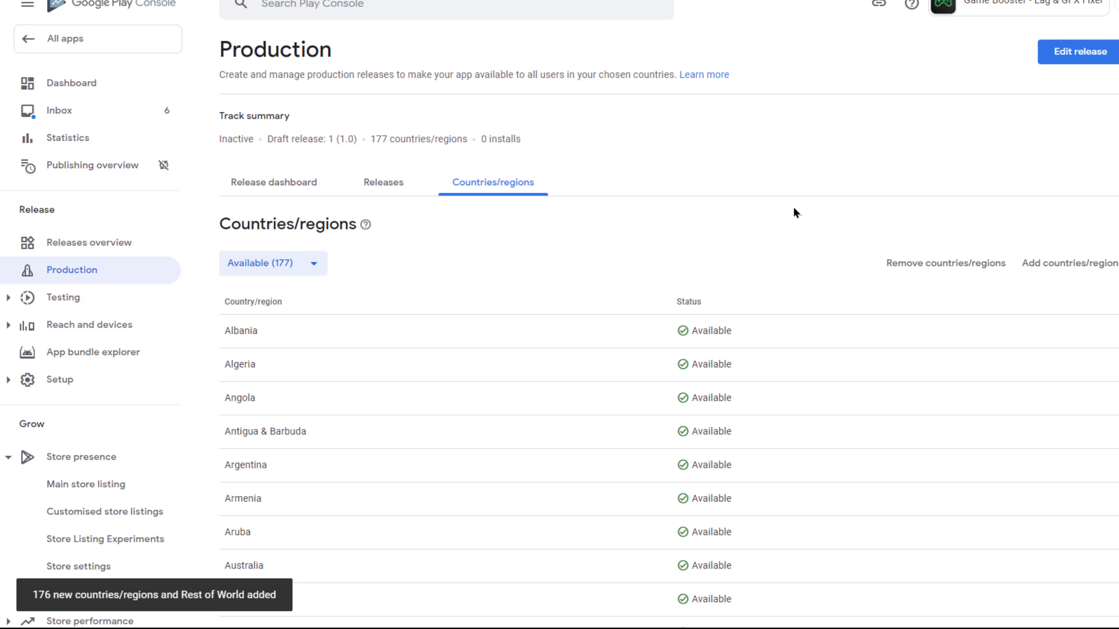
- Review the draft release and roll it out to production, then check the app's update status on its dashboard
click(1066, 52)
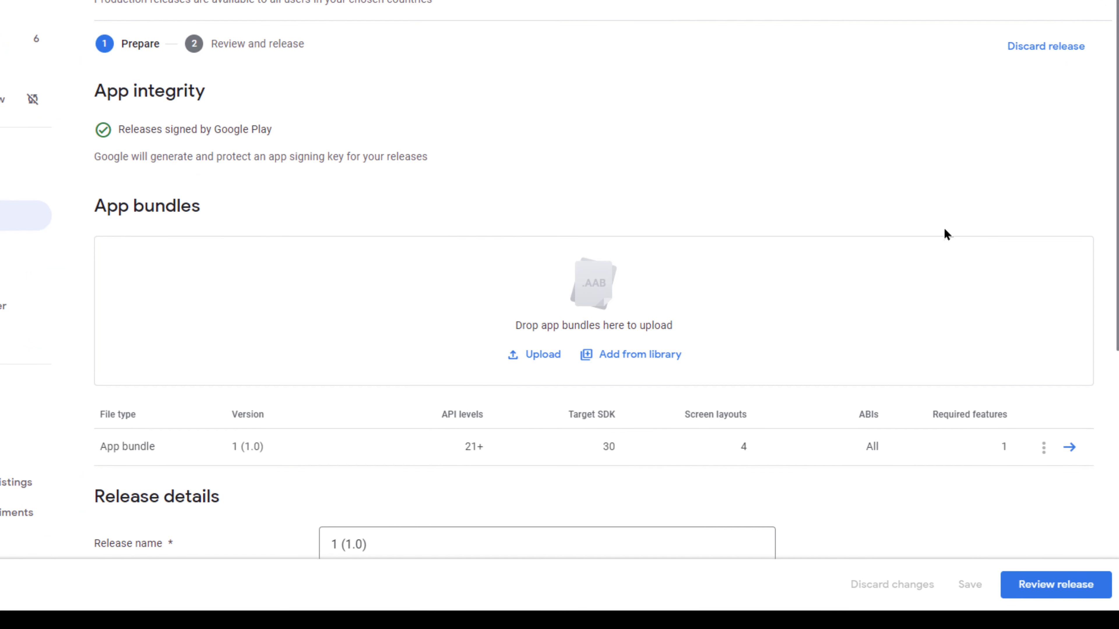
click(1026, 591)
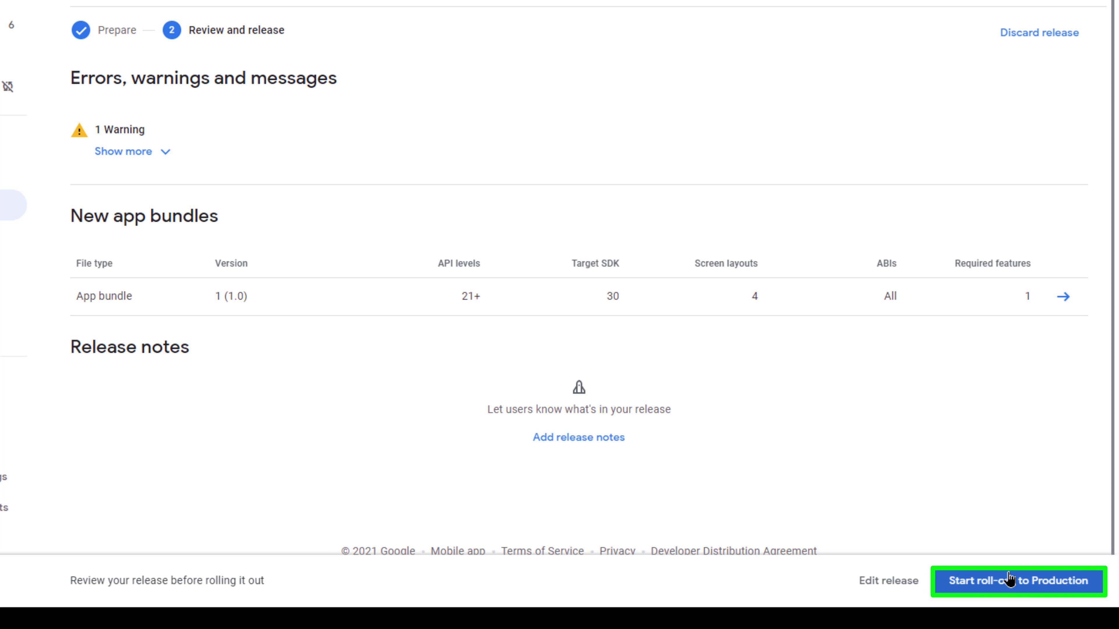
click(1016, 583)
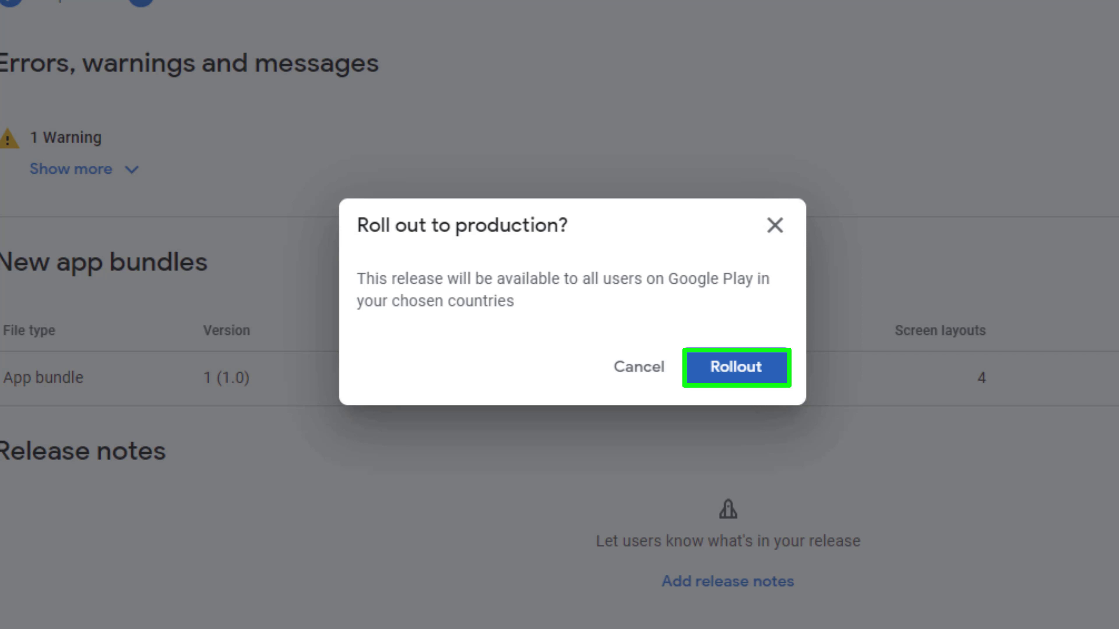
click(726, 374)
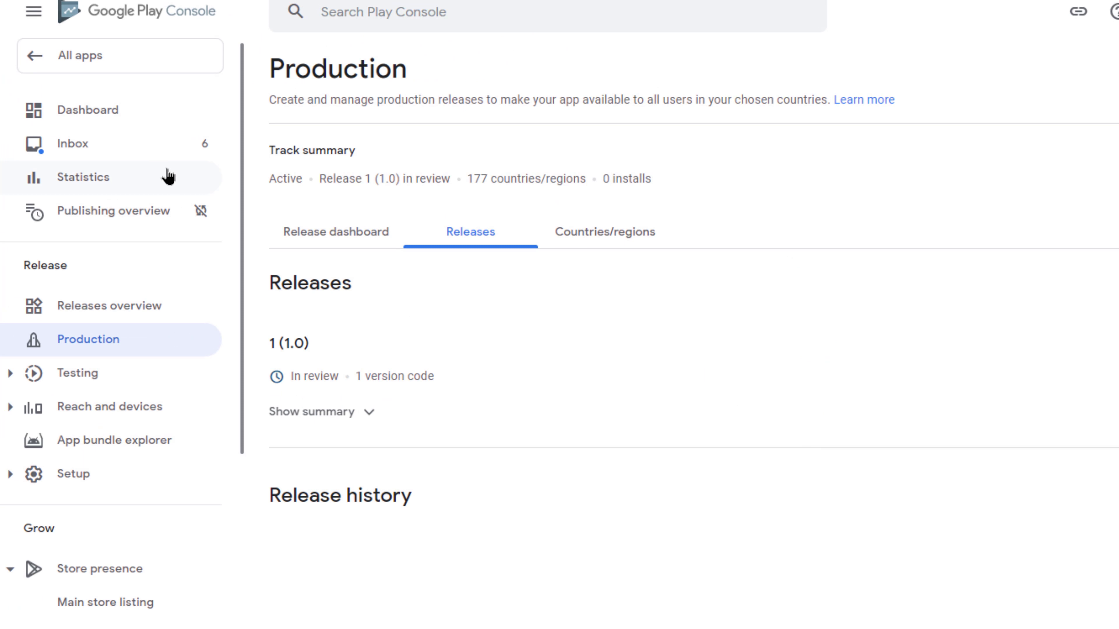
click(137, 114)
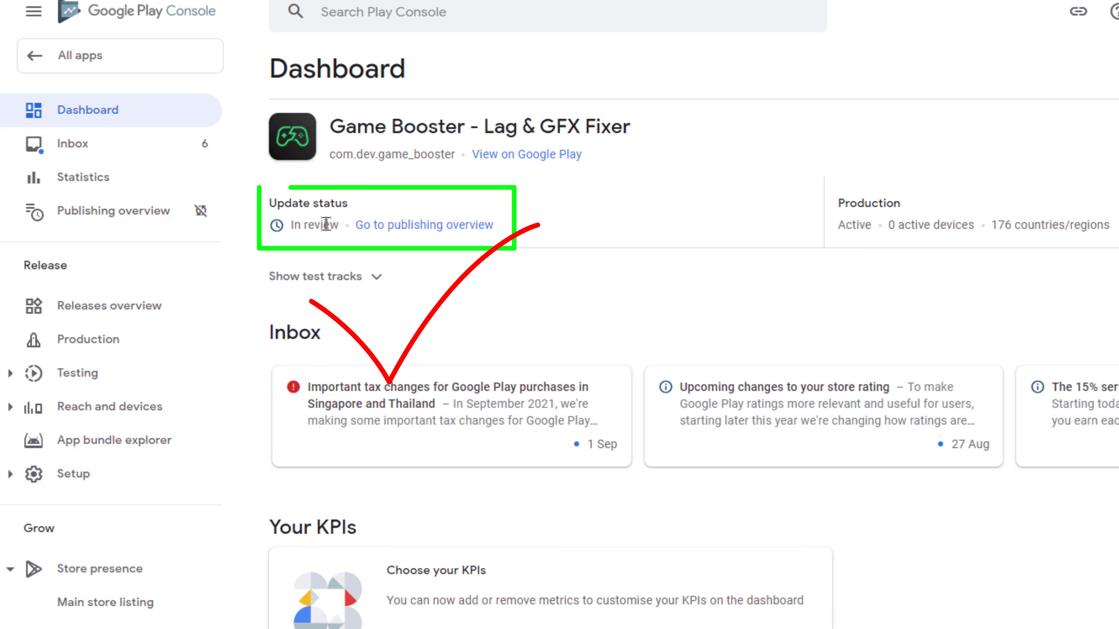
drag(338, 225, 292, 226)
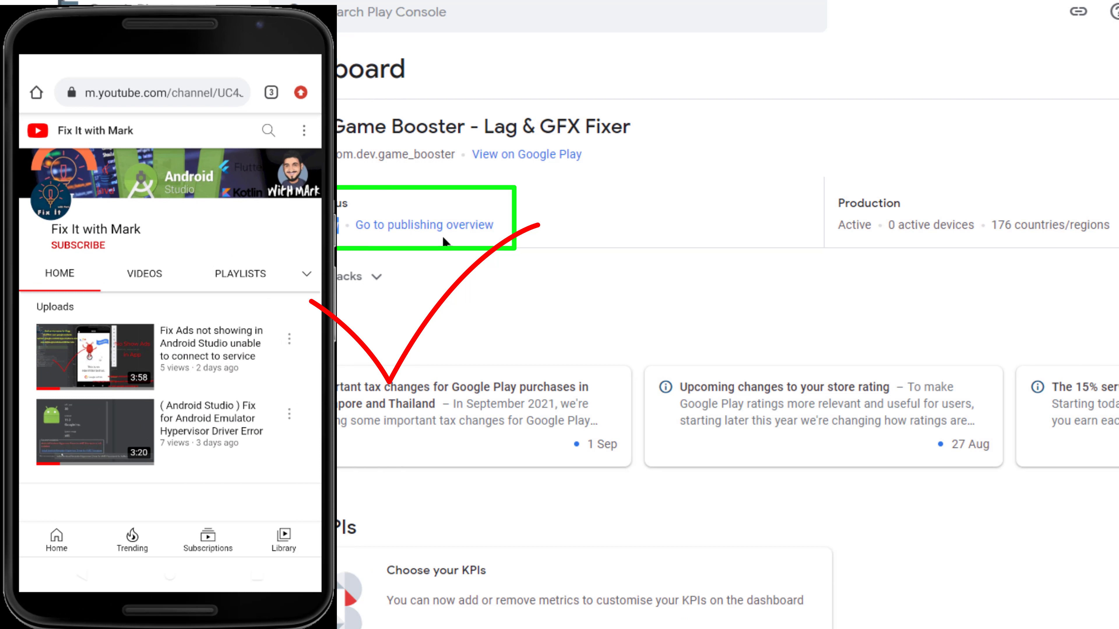